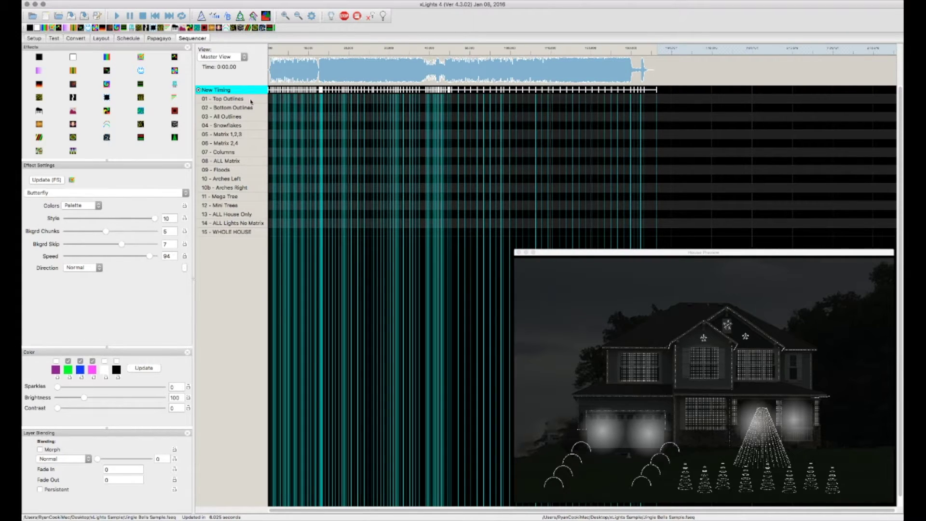
Select the 01 - Top Outlines row and New Timing track, then stop Jingle Bells playback
{"action": "left_click", "coordinate": [250, 101]}
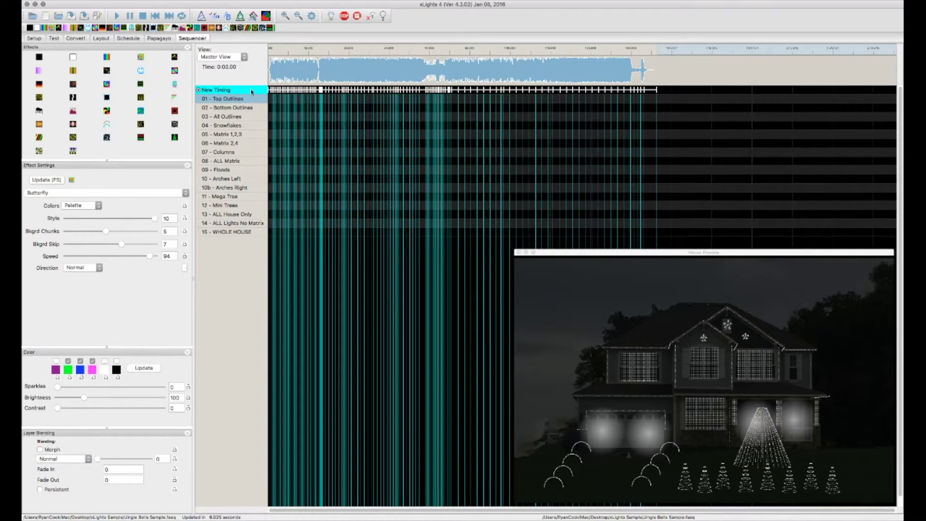
{"action": "left_click", "coordinate": [251, 91]}
{"action": "key", "text": "space"}
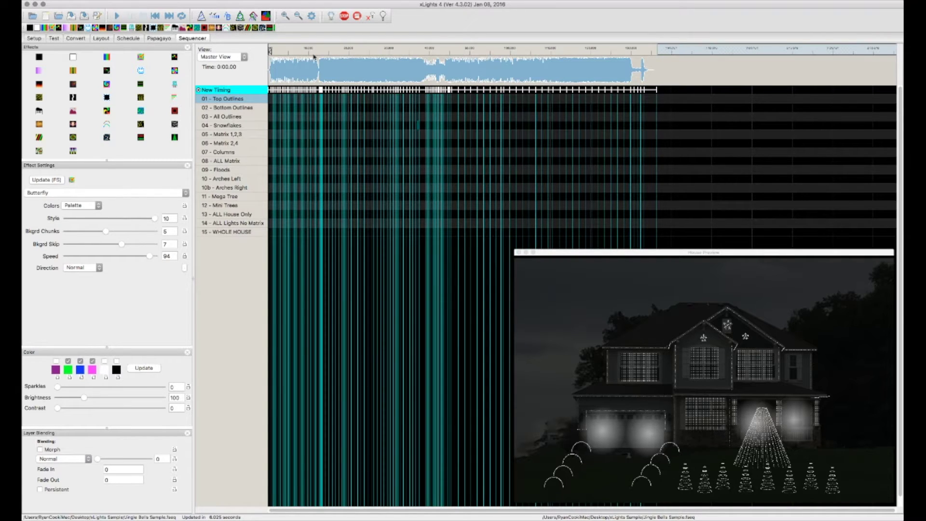
Zoom the timeline in two levels on the song's opening seconds
{"action": "left_click", "coordinate": [273, 73]}
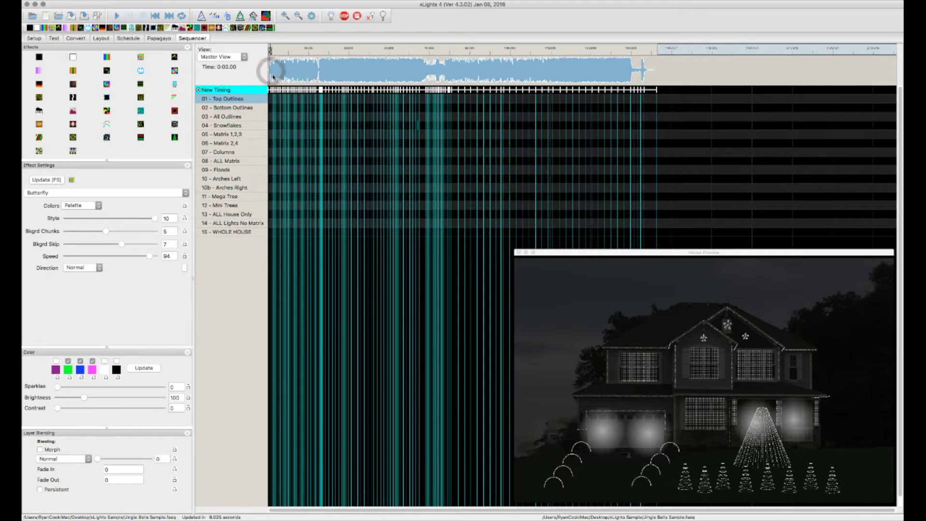
{"action": "left_click", "coordinate": [287, 16]}
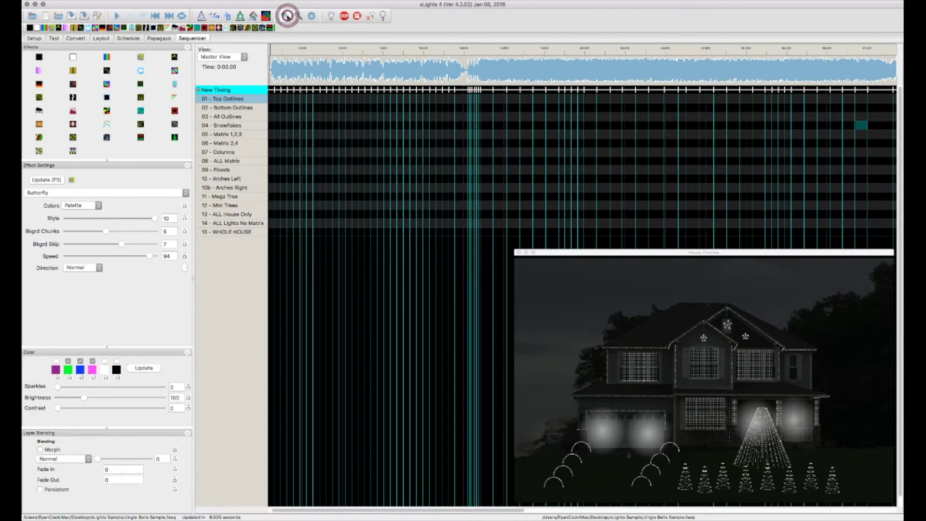
{"action": "left_click", "coordinate": [286, 16]}
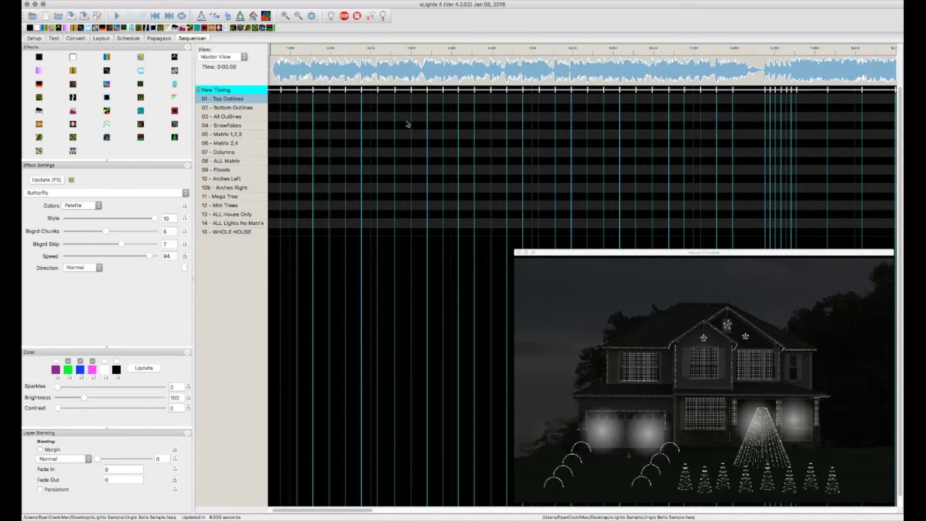
Play the song's start briefly from the waveform and stop at 0:00.575
{"action": "left_click", "coordinate": [273, 69]}
{"action": "left_click", "coordinate": [117, 17]}
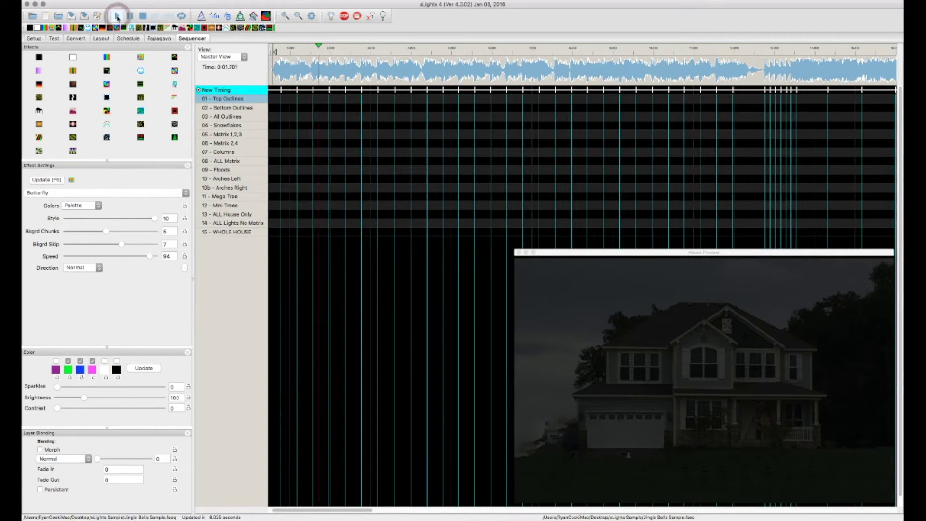
{"action": "left_click", "coordinate": [144, 16]}
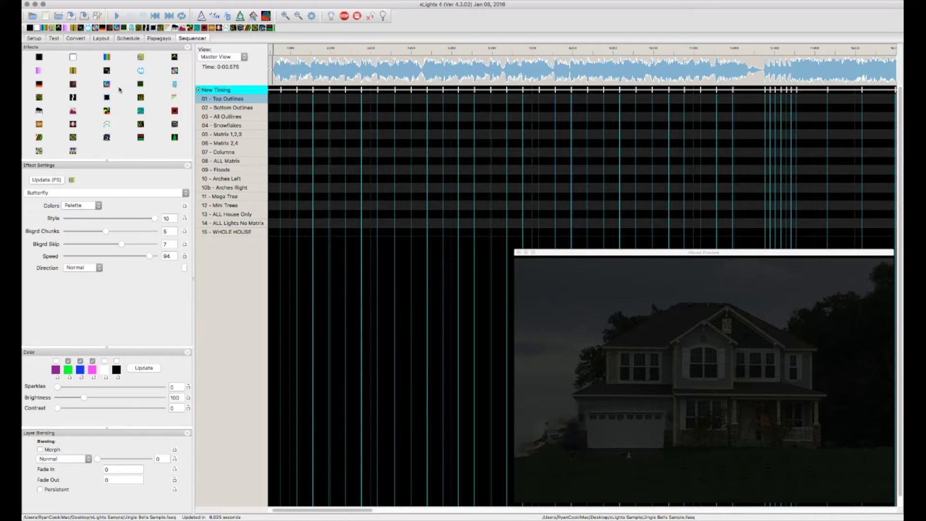
Place a Bars effect on the 08 - ALL Matrix row
{"action": "left_click", "coordinate": [108, 58]}
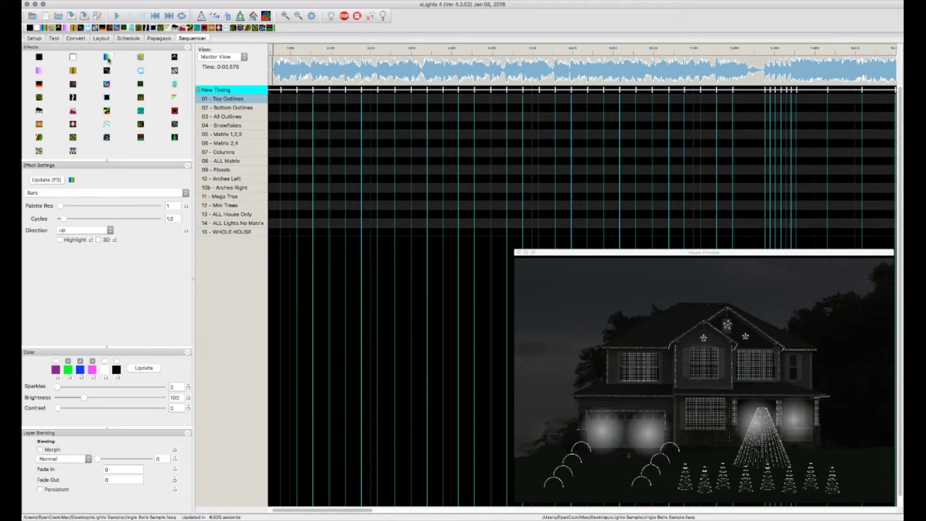
{"action": "left_click_drag", "start_coordinate": [108, 58], "coordinate": [274, 163]}
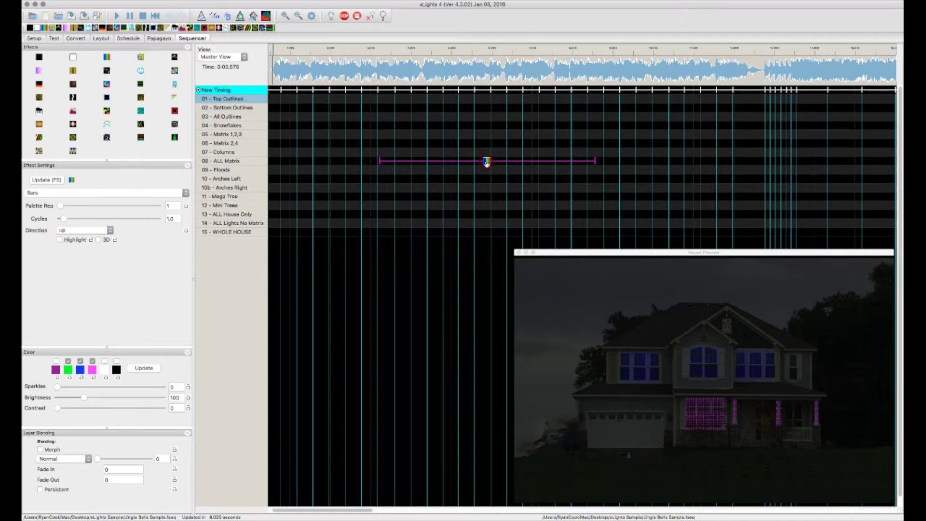
{"action": "left_click_drag", "start_coordinate": [412, 161], "coordinate": [602, 164]}
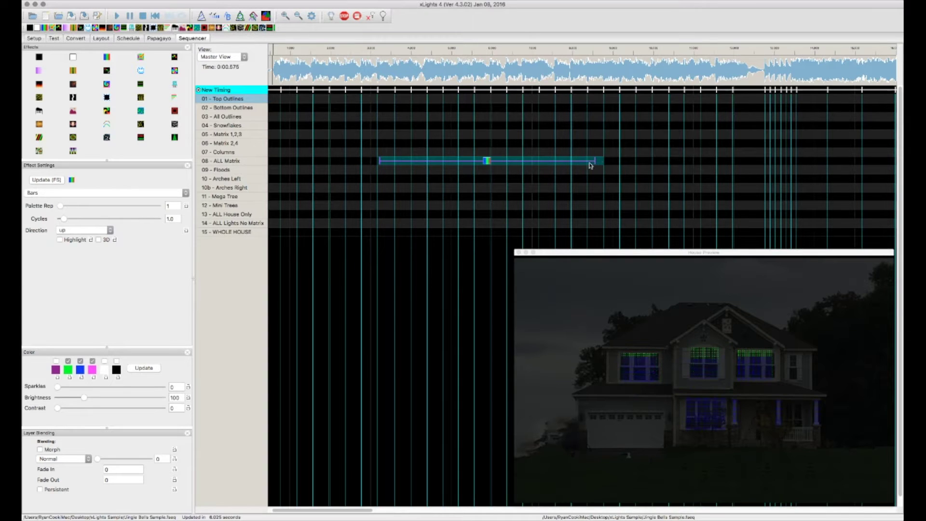
Add a matching Bars effect on 09 - Floods and trim both to end together
{"action": "left_click", "coordinate": [392, 172]}
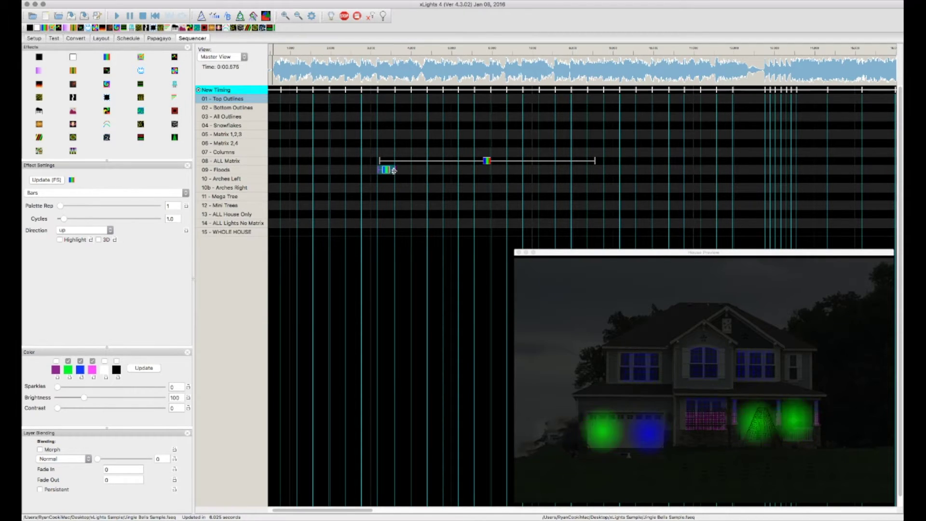
{"action": "left_click_drag", "start_coordinate": [394, 171], "coordinate": [588, 171]}
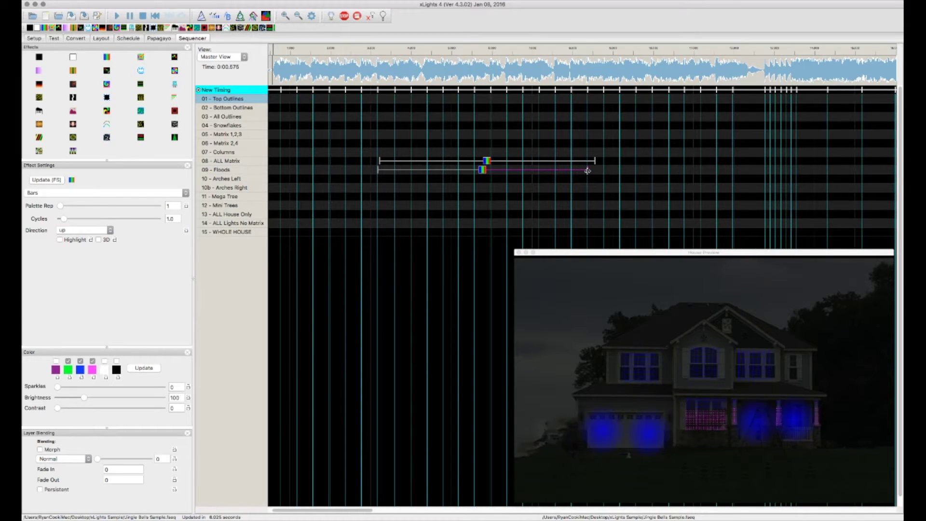
{"action": "left_click_drag", "start_coordinate": [595, 161], "coordinate": [589, 162]}
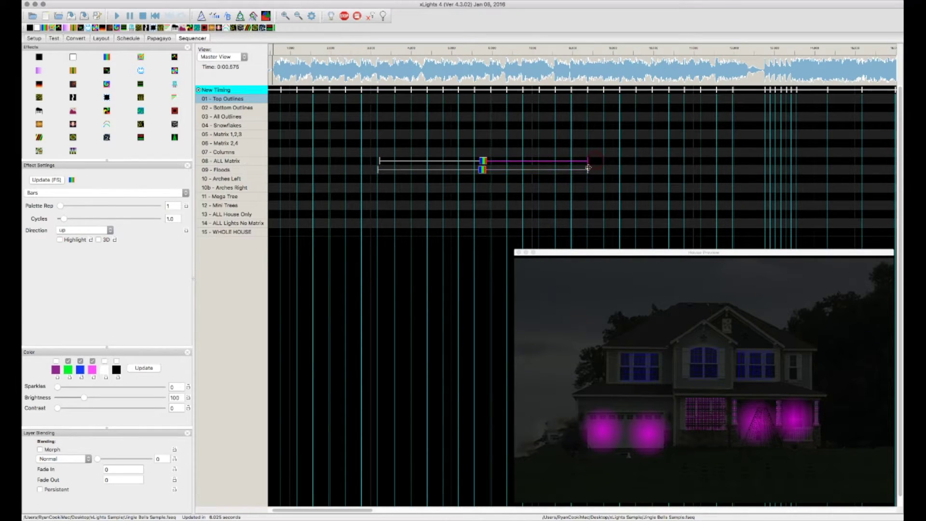
{"action": "left_click", "coordinate": [380, 161]}
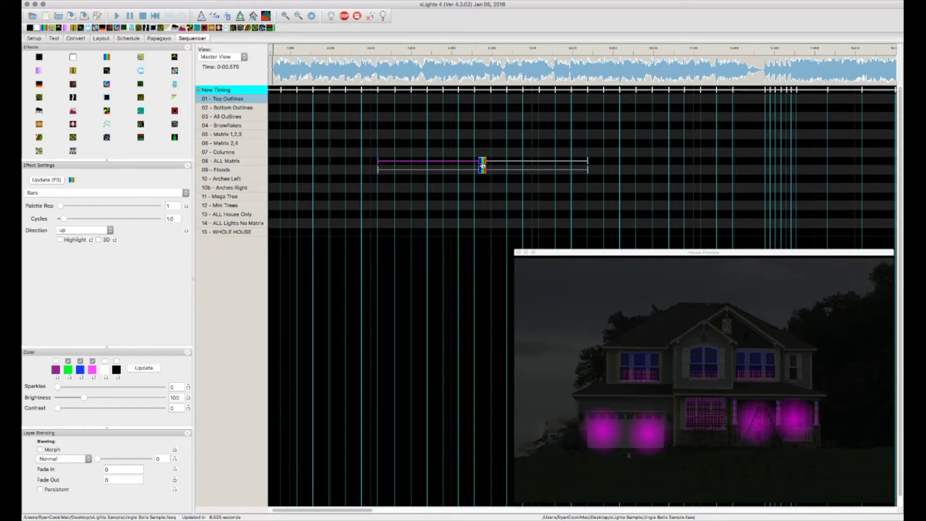
{"action": "left_click", "coordinate": [483, 163]}
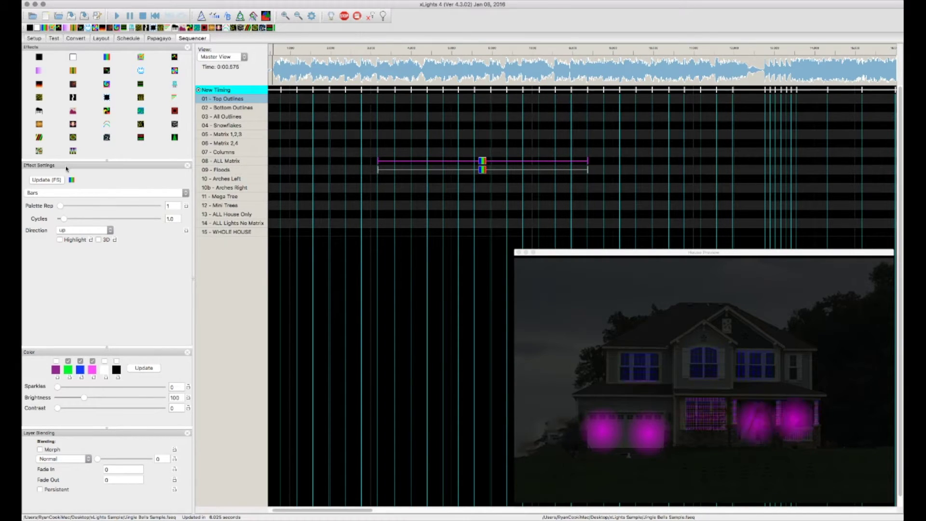
Switch the selected ALL Matrix effect type from Bars to Butterfly
{"action": "left_click", "coordinate": [93, 194]}
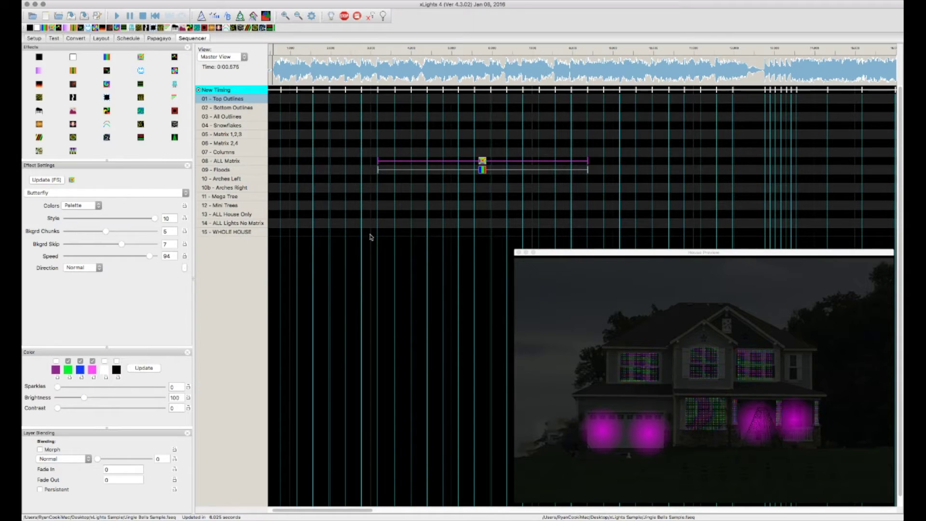
Add a Butterfly effect on the WHOLE HOUSE row spanning the same stretch
{"action": "left_click", "coordinate": [389, 235]}
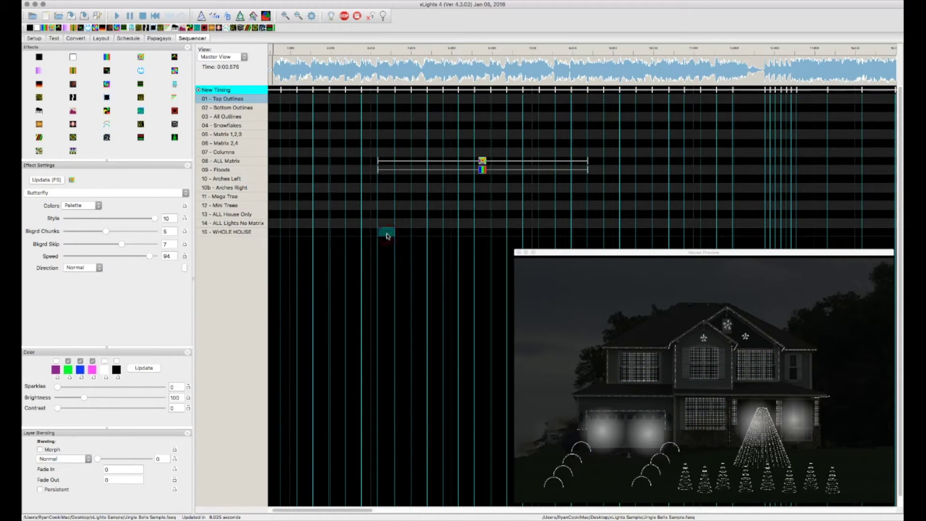
{"action": "double_click", "coordinate": [388, 234]}
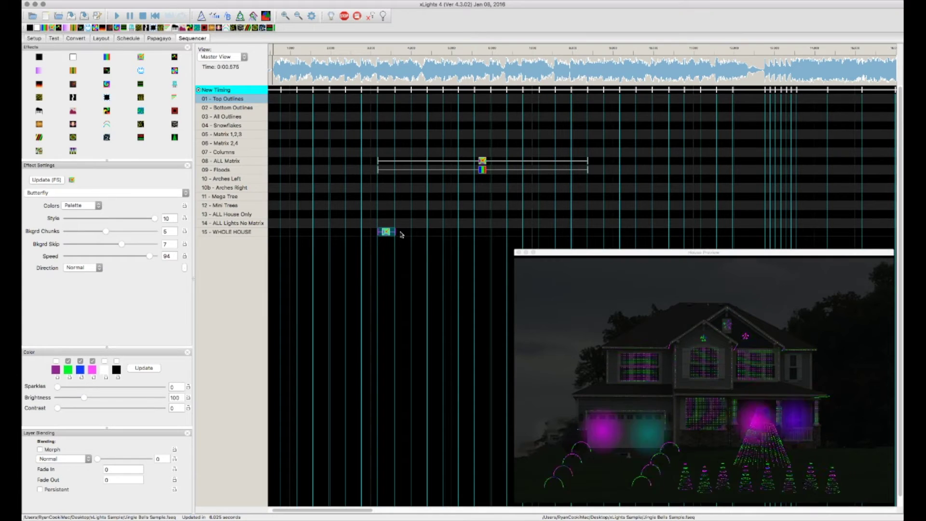
{"action": "left_click_drag", "start_coordinate": [395, 232], "coordinate": [589, 227]}
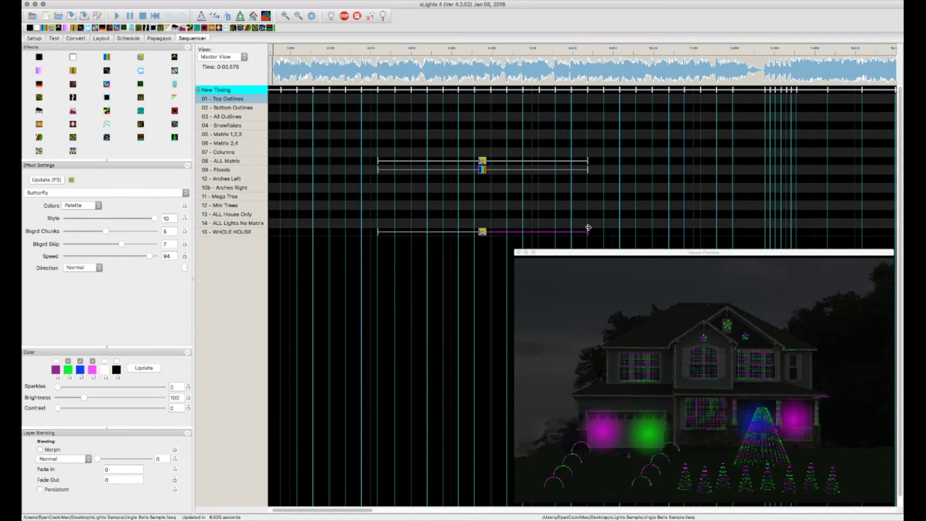
Delete the Floods and ALL Matrix effects
{"action": "left_click", "coordinate": [483, 171]}
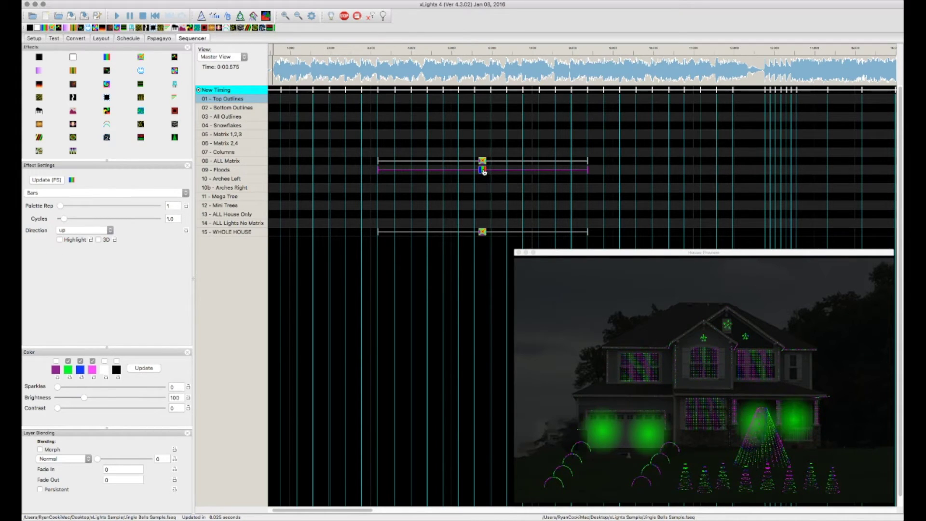
{"action": "key", "text": "Delete"}
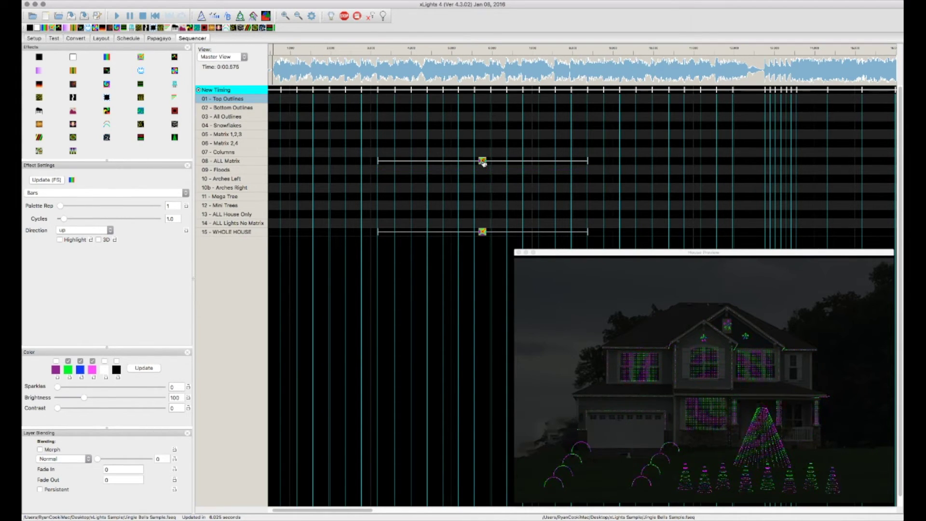
{"action": "left_click", "coordinate": [483, 161]}
{"action": "key", "text": "Delete"}
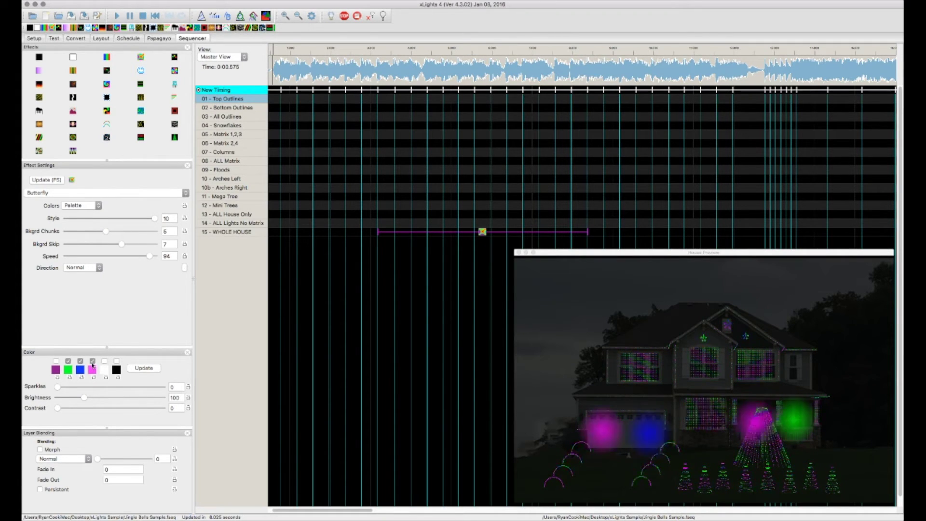
Drop green and pink from the Butterfly palette and add white
{"action": "left_click", "coordinate": [68, 361]}
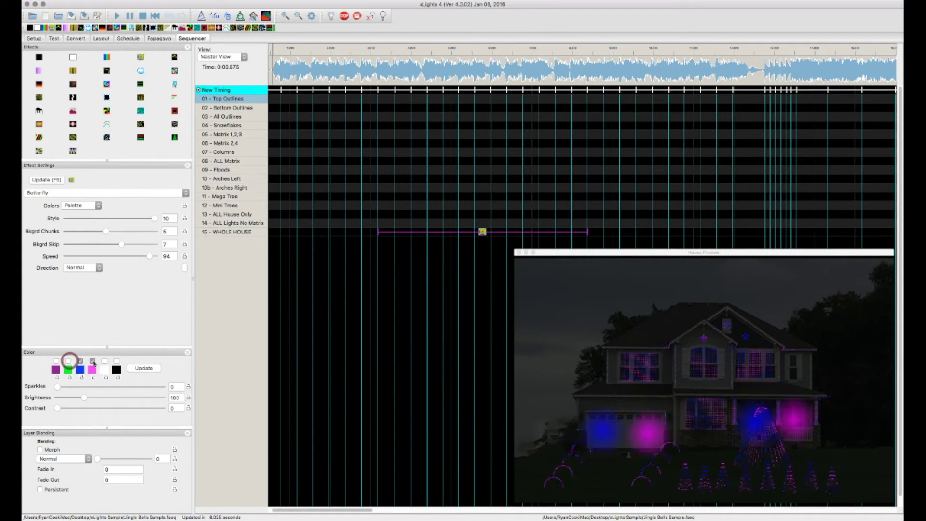
{"action": "left_click", "coordinate": [93, 361]}
{"action": "left_click", "coordinate": [104, 361]}
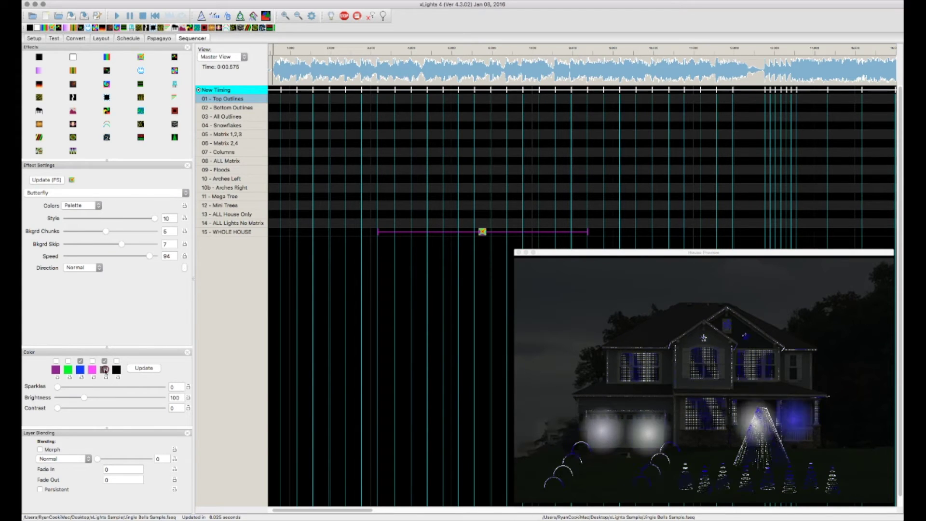
Replace the white palette colour with a salmon red from the colour wheel
{"action": "left_click", "coordinate": [106, 370]}
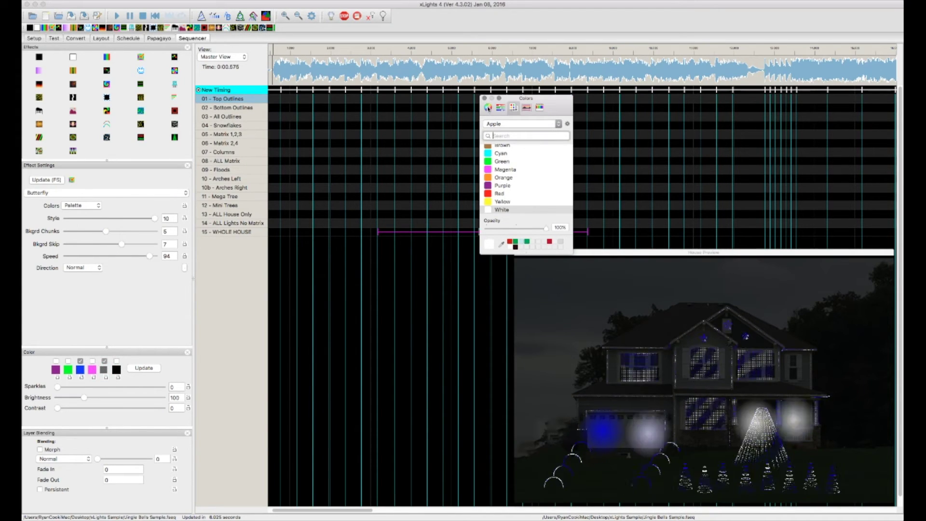
{"action": "left_click", "coordinate": [489, 107]}
{"action": "left_click", "coordinate": [501, 107]}
{"action": "left_click", "coordinate": [513, 107]}
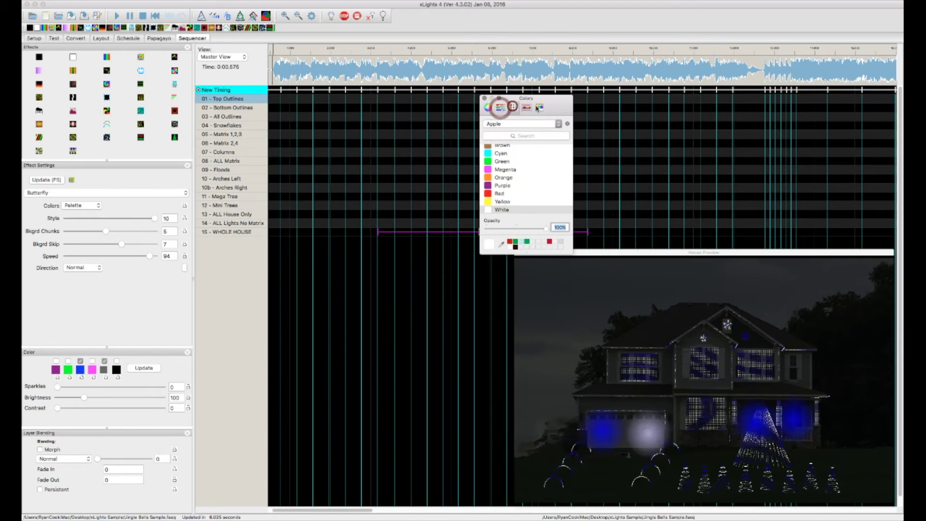
{"action": "left_click", "coordinate": [539, 107]}
{"action": "left_click", "coordinate": [488, 107]}
{"action": "left_click", "coordinate": [524, 154]}
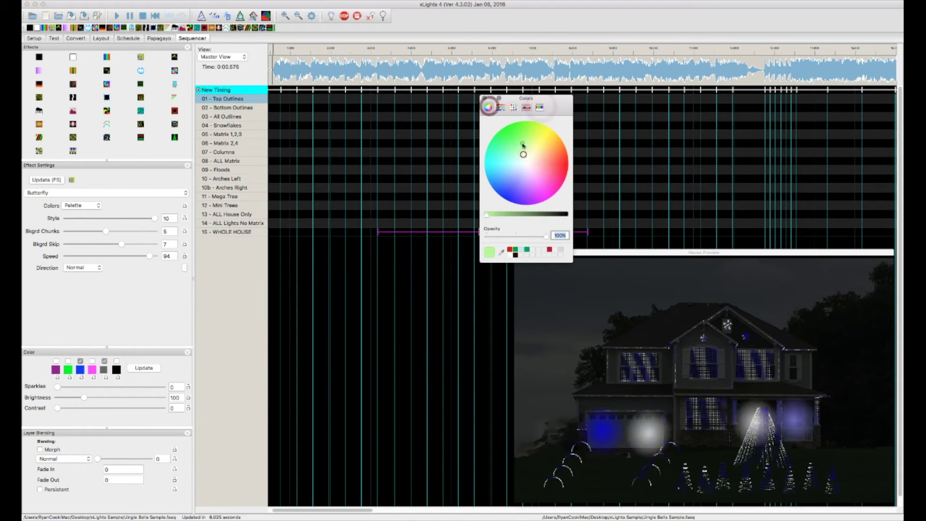
{"action": "left_click", "coordinate": [511, 159]}
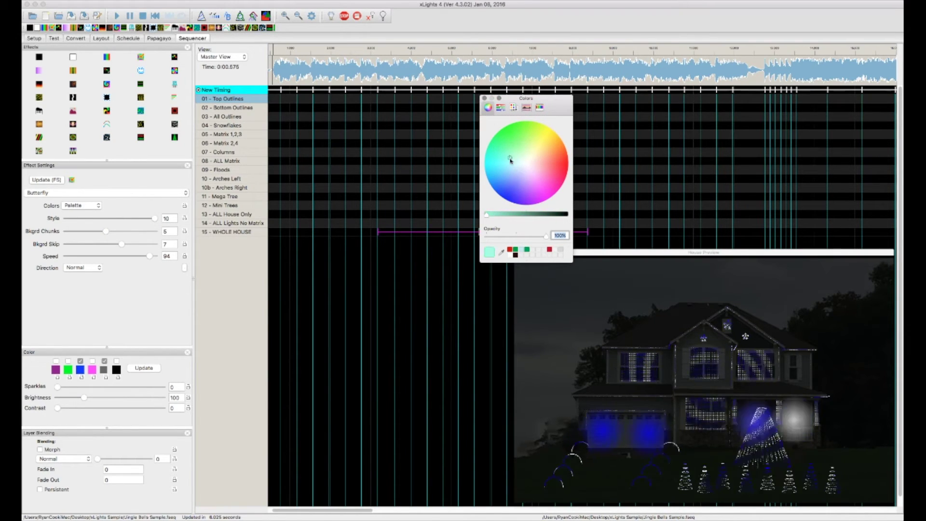
{"action": "left_click", "coordinate": [553, 166]}
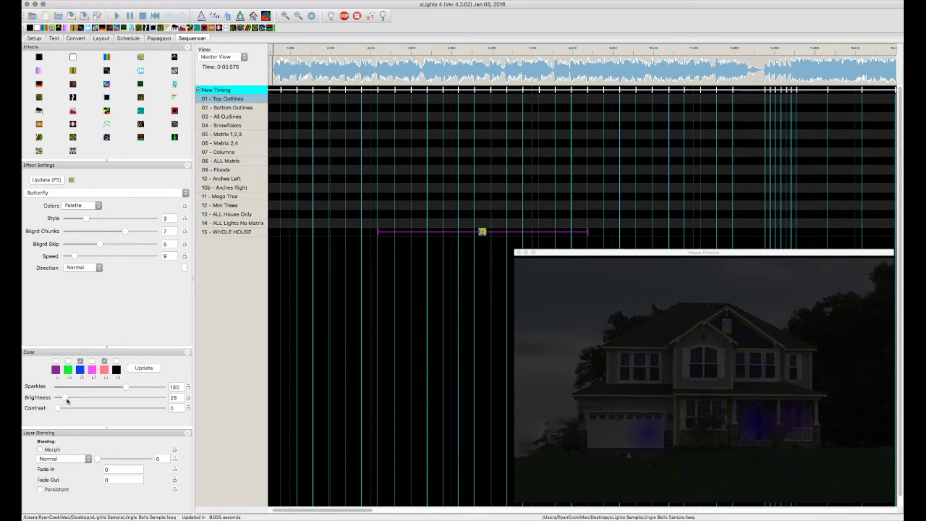
Raise the WHOLE HOUSE Butterfly effect's Brightness back to 100
{"action": "left_click_drag", "start_coordinate": [67, 400], "coordinate": [84, 398]}
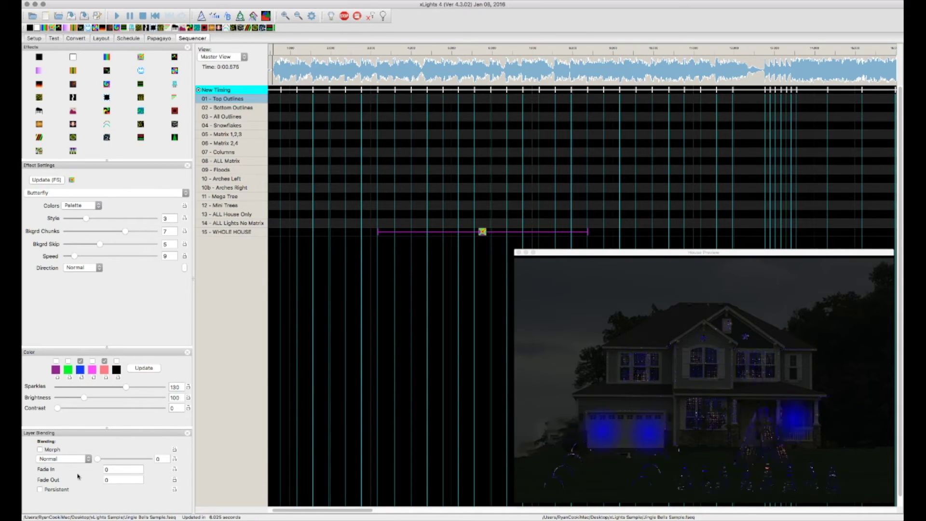
Set the Butterfly's Fade In and Fade Out to .5 each
{"action": "left_click", "coordinate": [127, 469]}
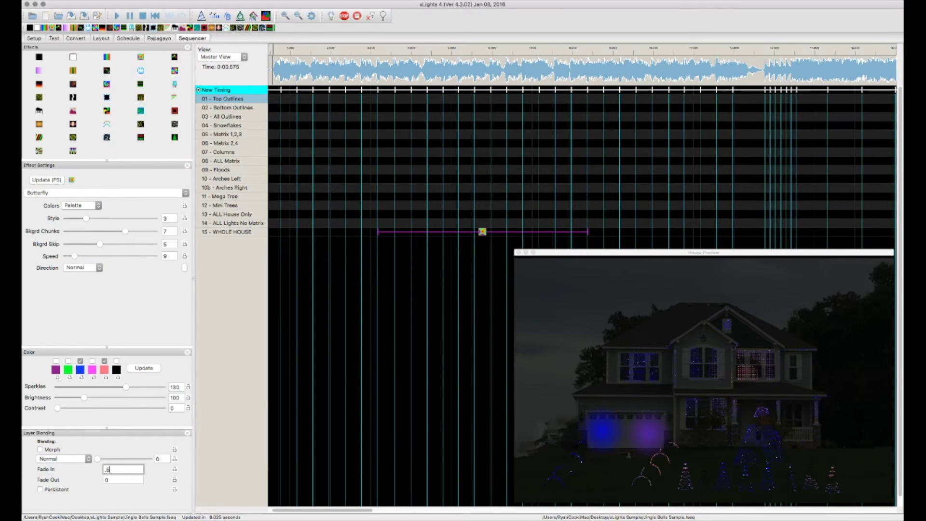
{"action": "left_click", "coordinate": [124, 480]}
{"action": "type", "text": ".5"}
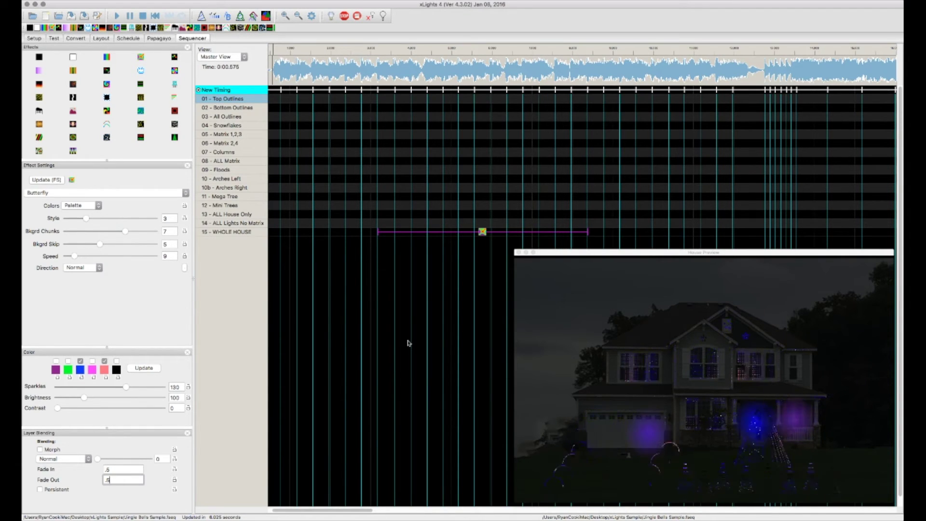
{"action": "left_click", "coordinate": [482, 232]}
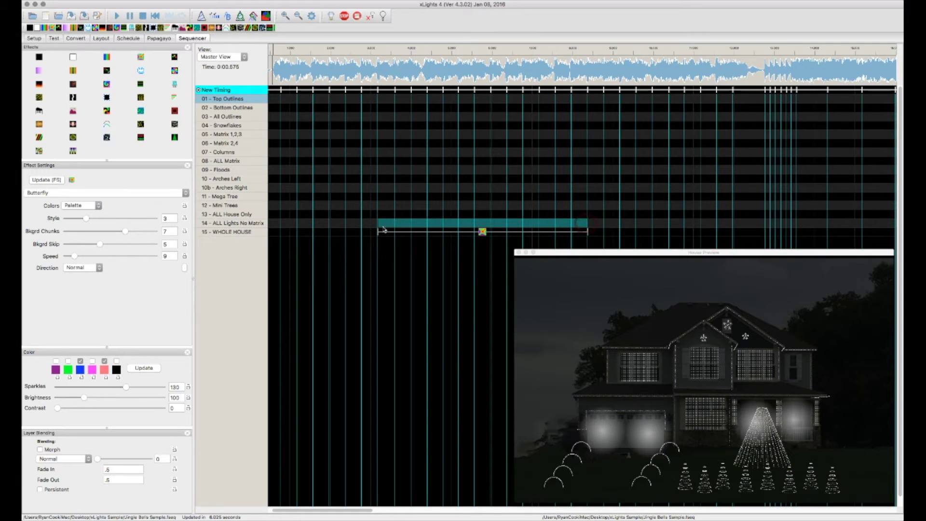
Select the WHOLE HOUSE Butterfly, then add a Pinwheel effect on the 08 - ALL Matrix row
{"action": "left_click", "coordinate": [483, 233]}
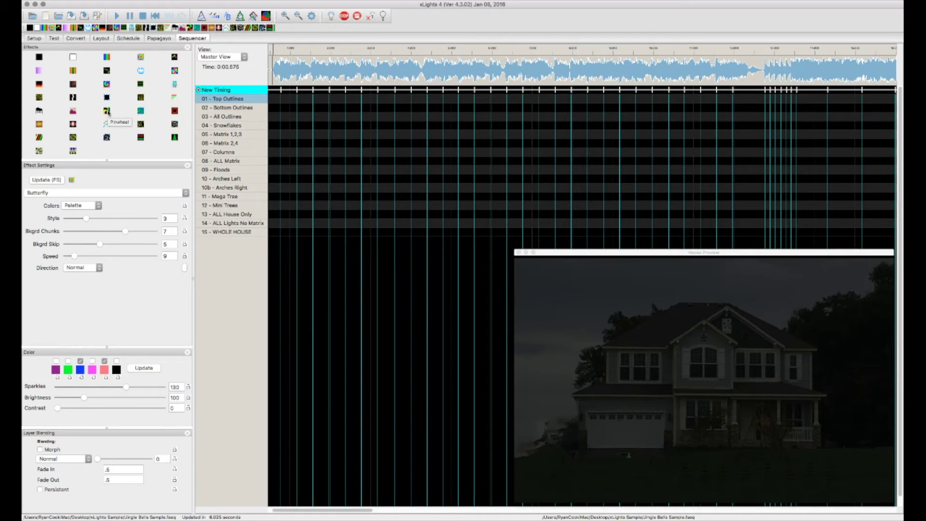
{"action": "left_click", "coordinate": [108, 114]}
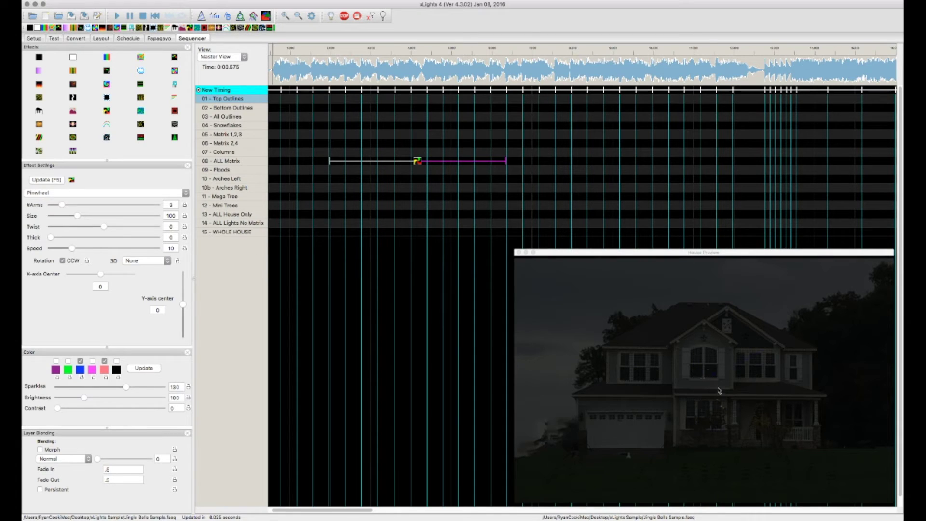
Set Pinwheel #Arms 7, Size 195, Thick 53, then reselect the Pinwheel effect
{"action": "left_click", "coordinate": [85, 205]}
{"action": "left_click", "coordinate": [102, 215]}
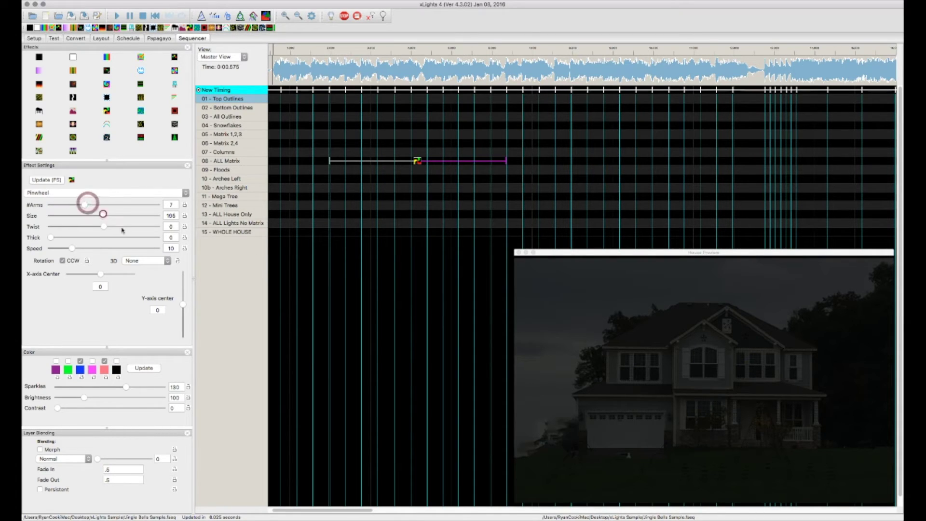
{"action": "left_click", "coordinate": [78, 238]}
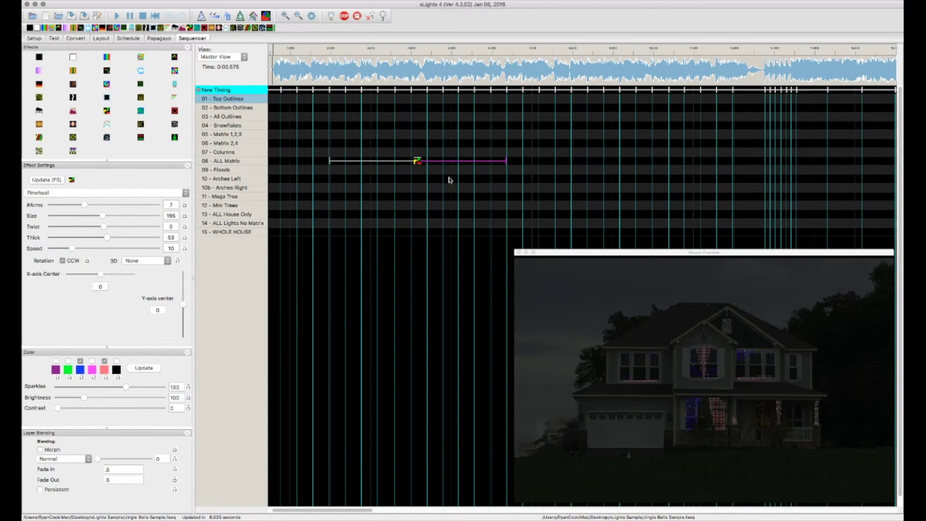
{"action": "left_click_drag", "start_coordinate": [336, 154], "coordinate": [508, 158]}
{"action": "left_click", "coordinate": [418, 161]}
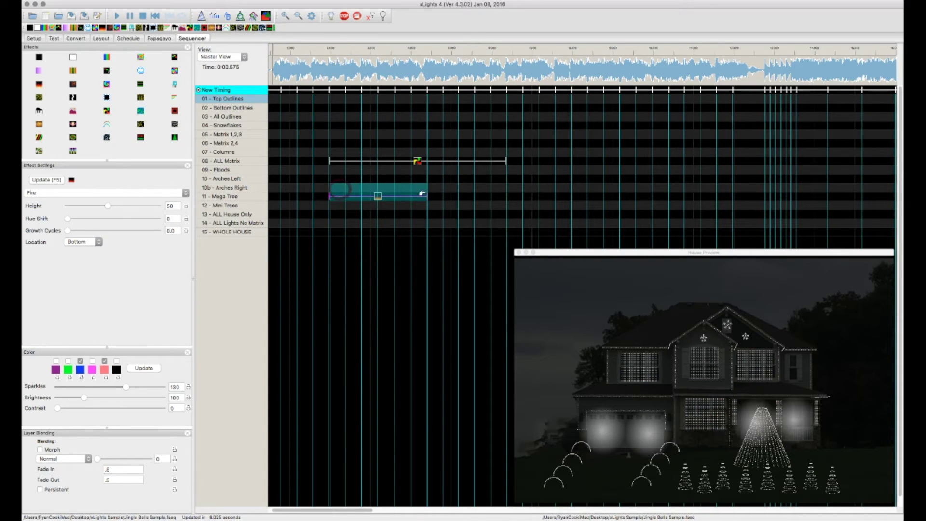
Mark a time range across rows 13 to 15 on the timeline
{"action": "left_click_drag", "start_coordinate": [421, 232], "coordinate": [331, 98]}
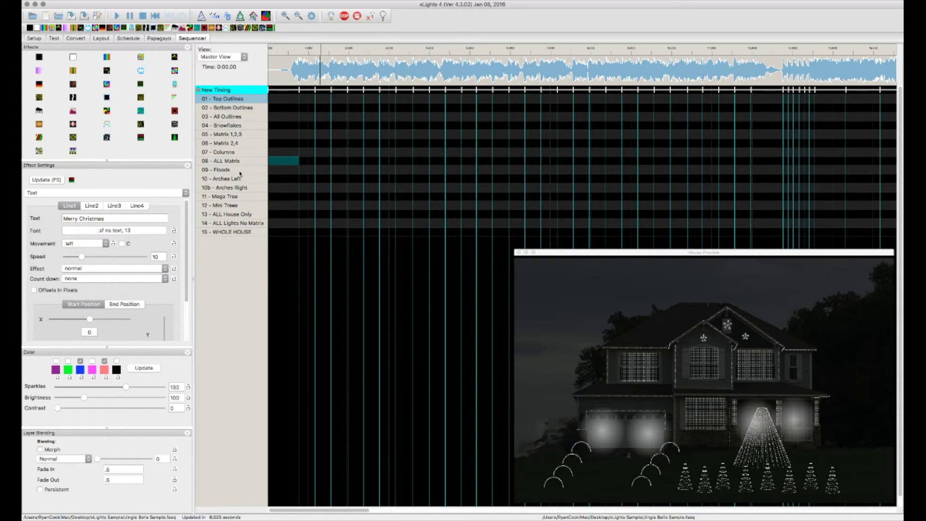
Select the 05 - Matrix 1,2,3 group and locate its three window matrices on the house preview
{"action": "left_click", "coordinate": [242, 136]}
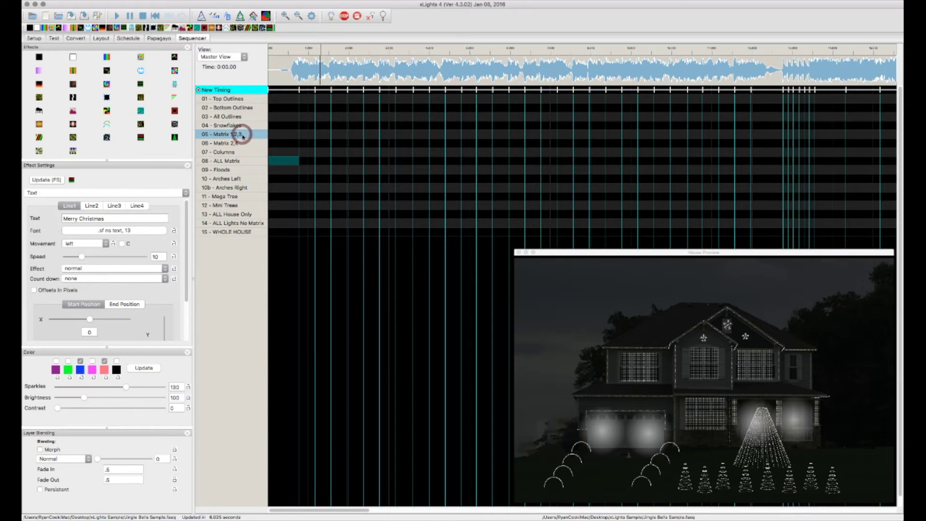
{"action": "left_click", "coordinate": [640, 368]}
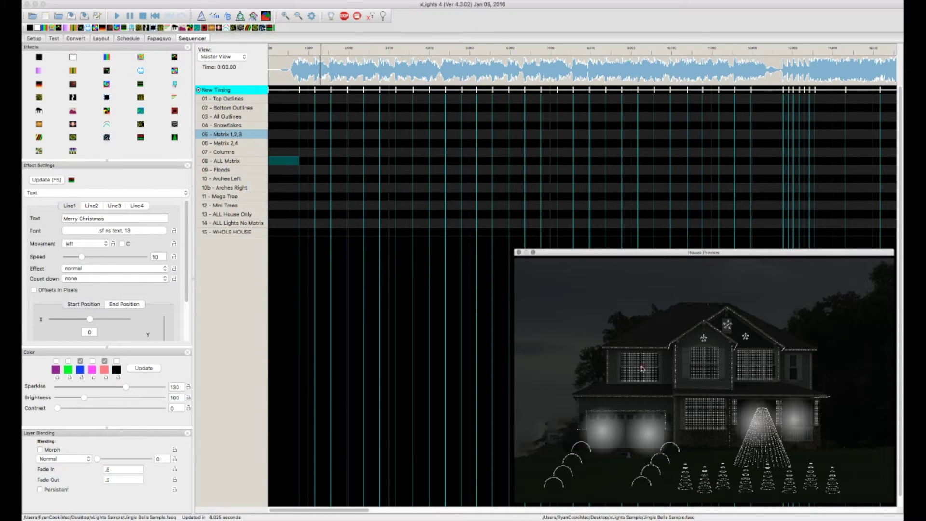
{"action": "left_click", "coordinate": [711, 363]}
{"action": "left_click", "coordinate": [757, 367]}
Expand the group and select WindowMatrix1, WindowMatrix2 and WindowMatrix3 in turn
{"action": "double_click", "coordinate": [226, 136]}
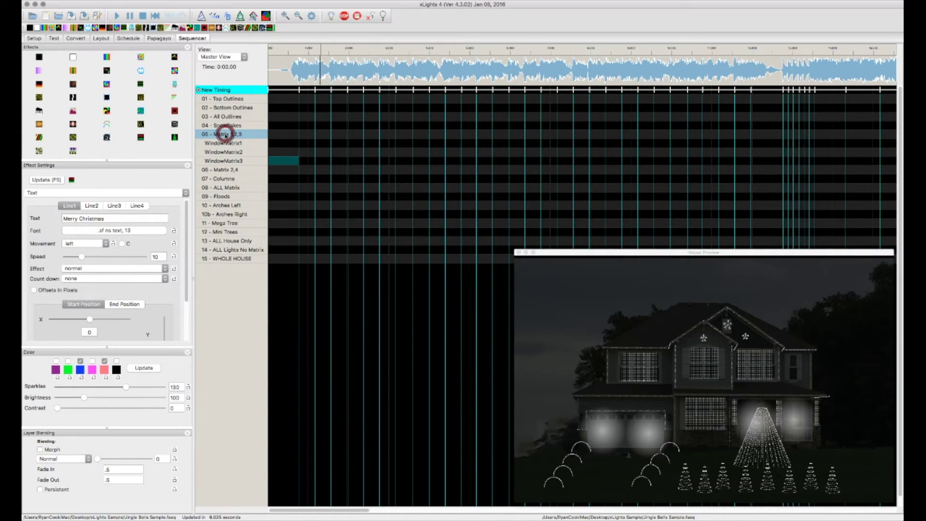
{"action": "left_click", "coordinate": [250, 143]}
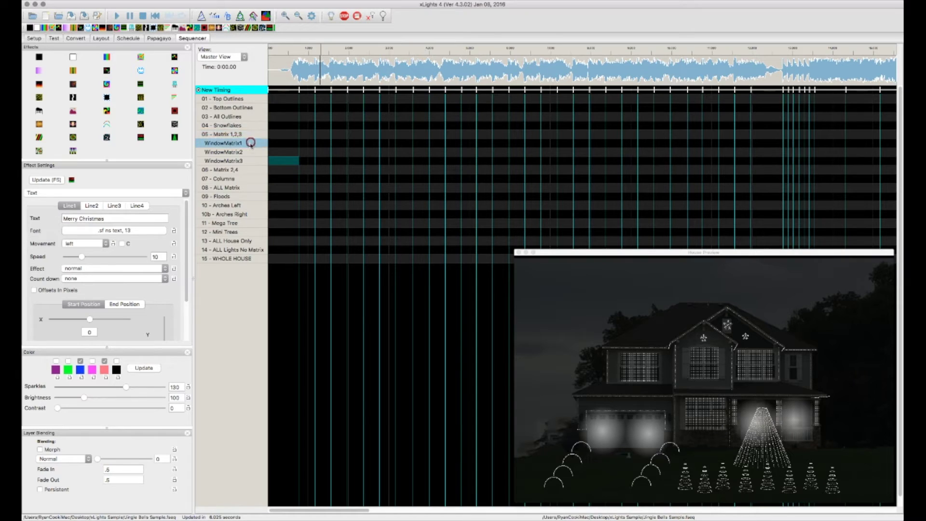
{"action": "left_click", "coordinate": [249, 151]}
{"action": "left_click", "coordinate": [248, 162]}
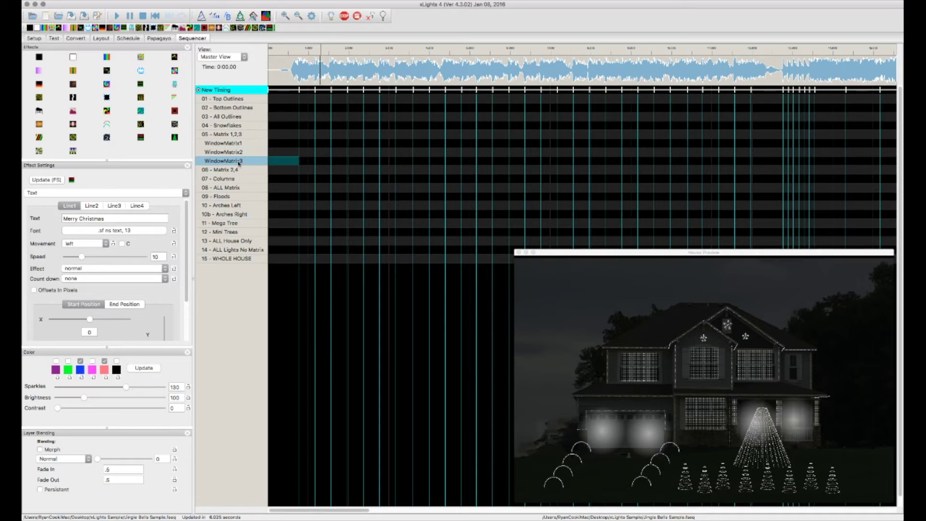
{"action": "left_click", "coordinate": [757, 365]}
{"action": "double_click", "coordinate": [236, 161]}
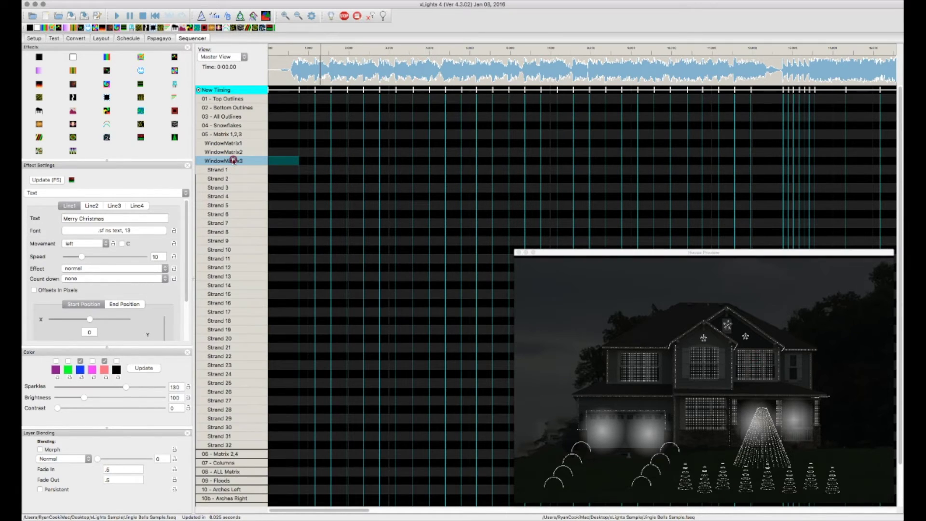
{"action": "left_click", "coordinate": [233, 171]}
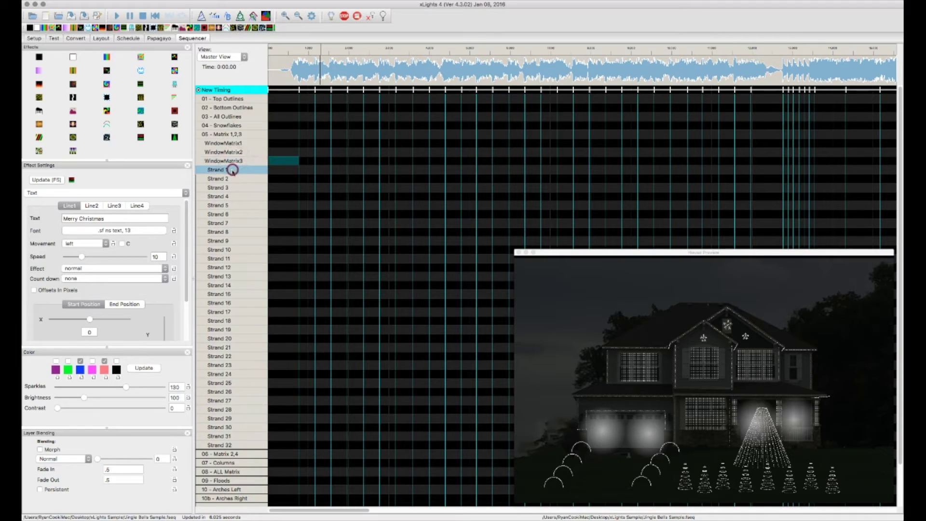
{"action": "left_click", "coordinate": [232, 178]}
{"action": "double_click", "coordinate": [235, 169]}
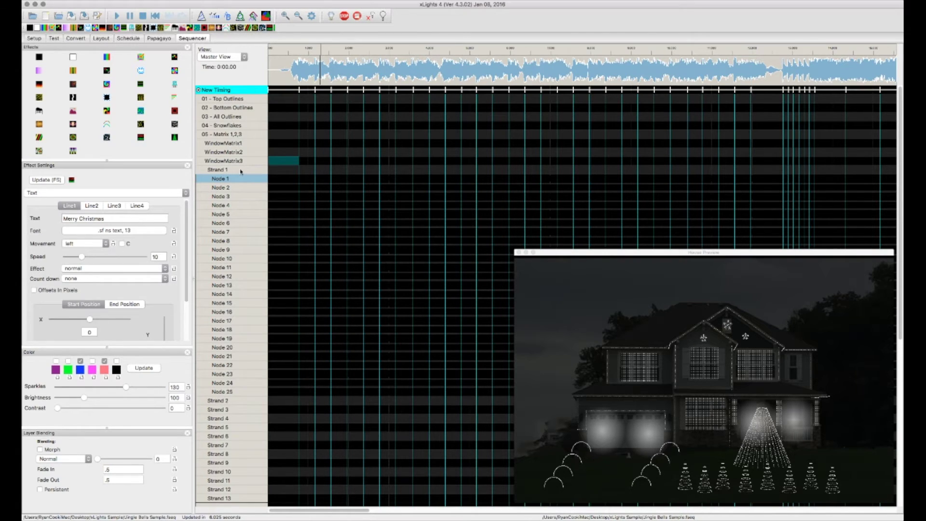
{"action": "double_click", "coordinate": [240, 169]}
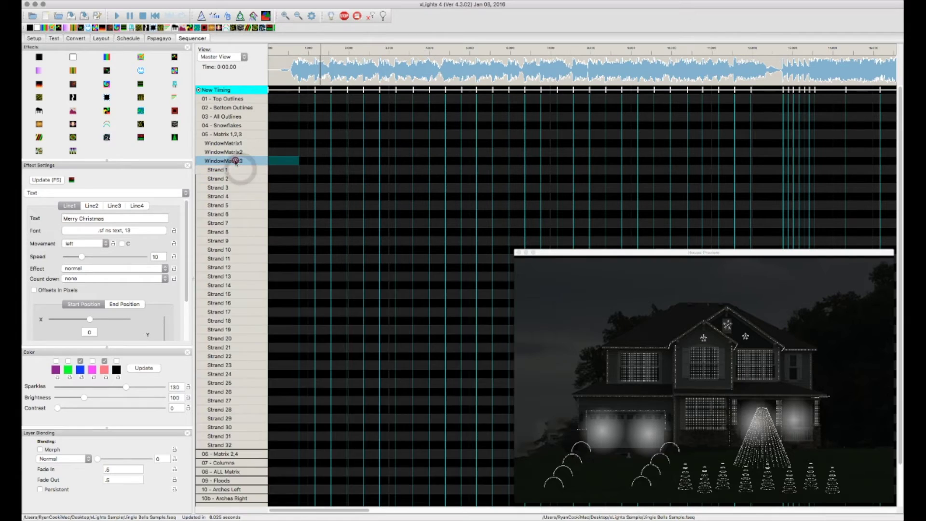
{"action": "double_click", "coordinate": [236, 161]}
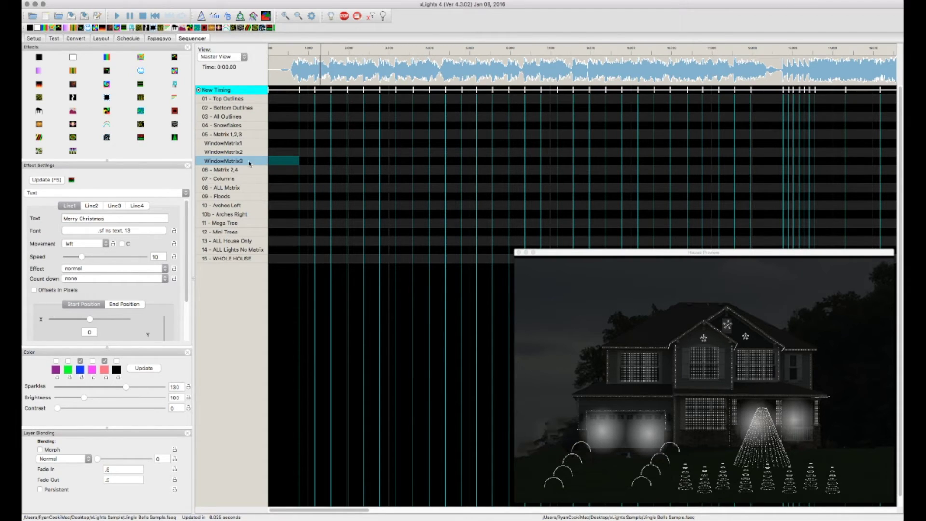
Expand 04 - Snowflakes to show Snowflake1sm, Snowflake2lg and Snowflake3sm
{"action": "left_click", "coordinate": [225, 126]}
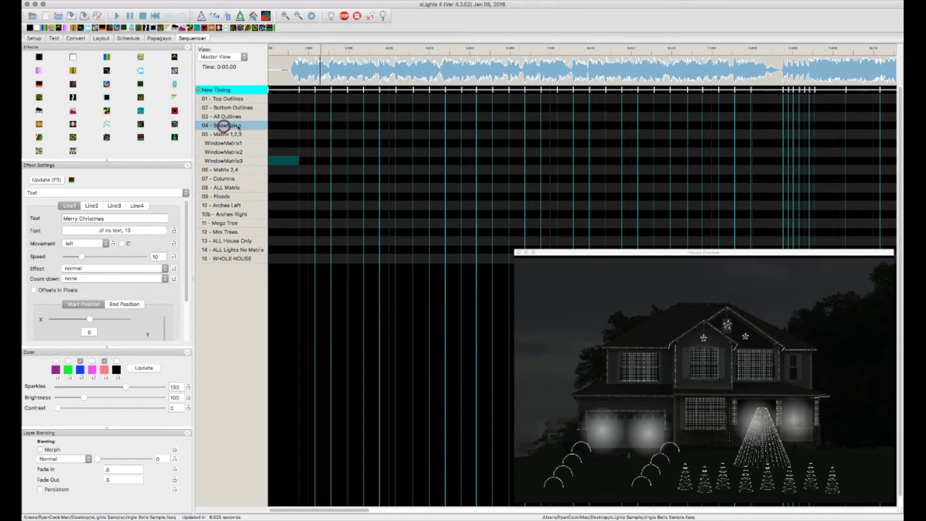
{"action": "double_click", "coordinate": [235, 126]}
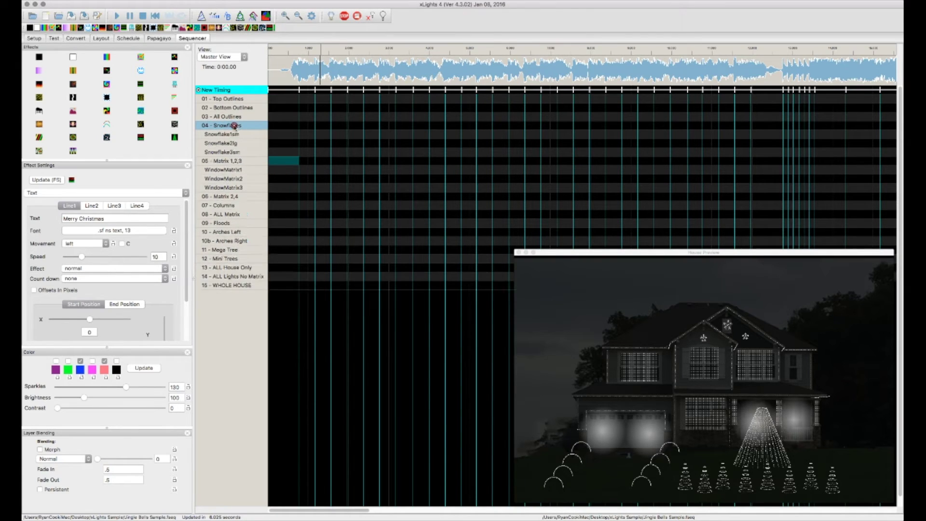
{"action": "left_click", "coordinate": [239, 134]}
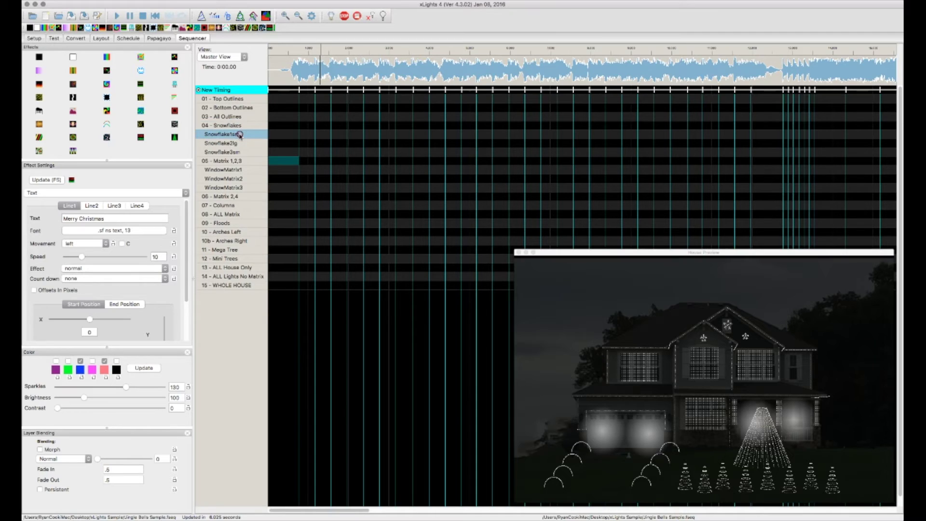
{"action": "left_click", "coordinate": [237, 143]}
{"action": "left_click", "coordinate": [237, 153]}
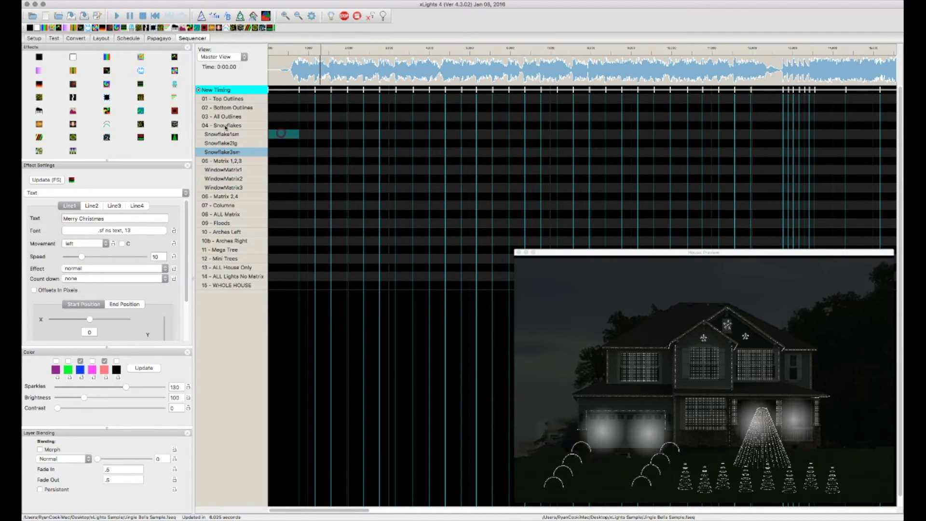
Place test Bars effects on Snowflake1sm and the Snowflakes group, then delete both
{"action": "left_click_drag", "start_coordinate": [106, 57], "coordinate": [284, 137]}
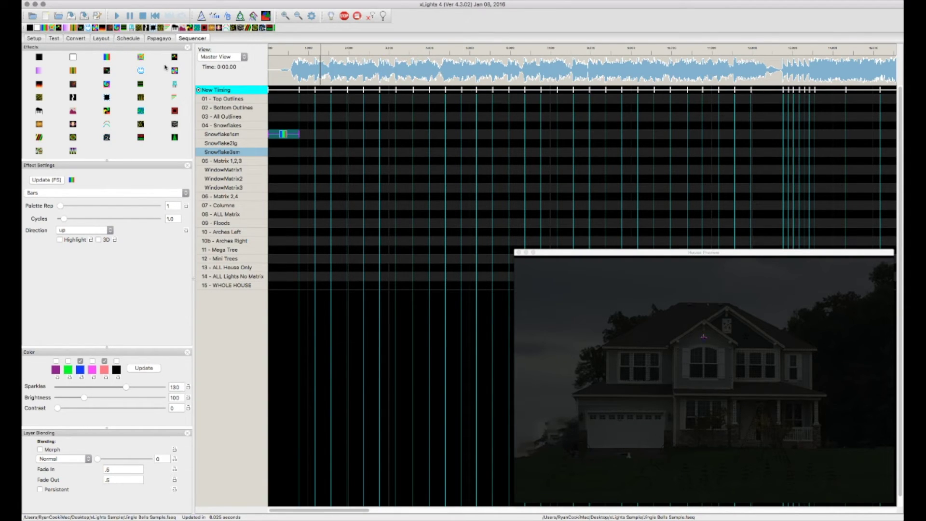
{"action": "left_click_drag", "start_coordinate": [106, 57], "coordinate": [271, 127]}
{"action": "left_click", "coordinate": [283, 135]}
{"action": "key", "text": "Delete"}
{"action": "left_click", "coordinate": [283, 125]}
{"action": "key", "text": "Delete"}
Collapse the 04 - Snowflakes group again
{"action": "double_click", "coordinate": [219, 126]}
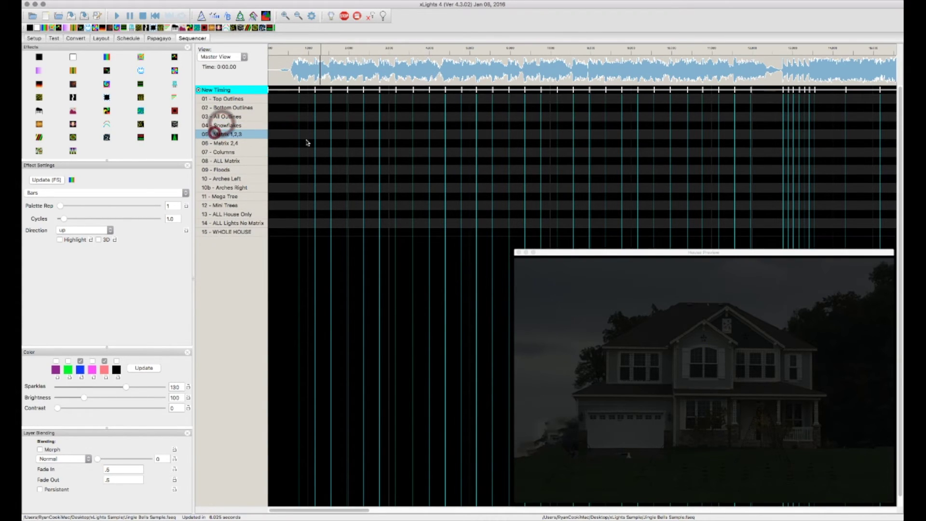
{"action": "scroll", "coordinate": [319, 212], "scroll_direction": "right", "scroll_amount": 10}
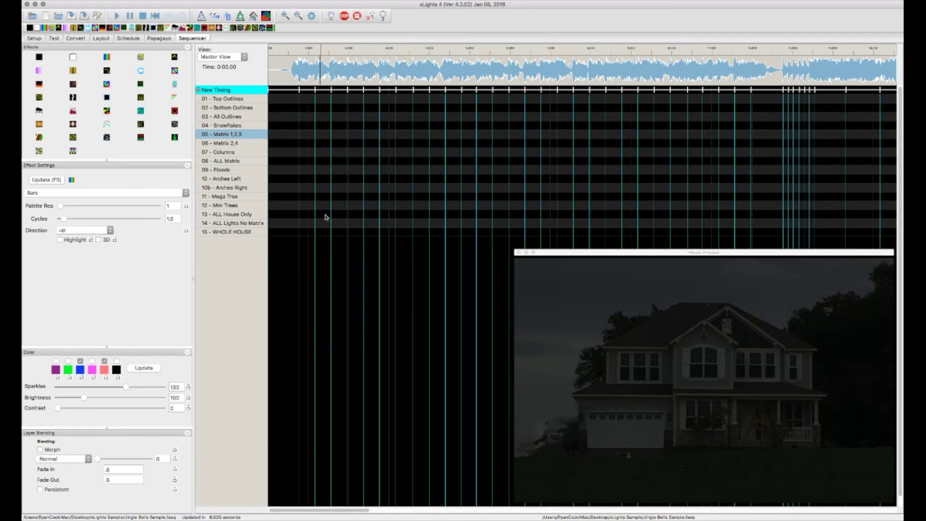
{"action": "scroll", "coordinate": [326, 217], "scroll_direction": "left", "scroll_amount": 10}
{"action": "left_click", "coordinate": [103, 192]}
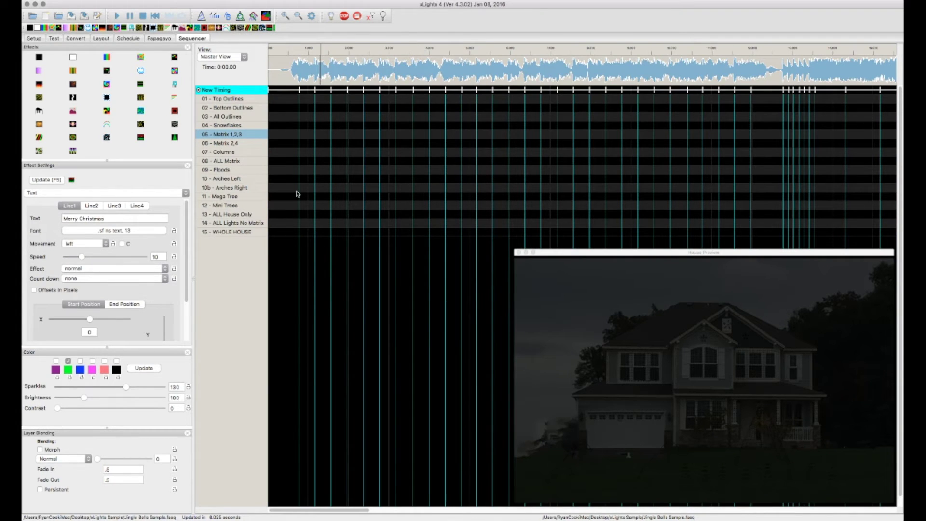
Expand 05 - Matrix 1,2,3 and select the WindowMatrix1 row
{"action": "double_click", "coordinate": [234, 137]}
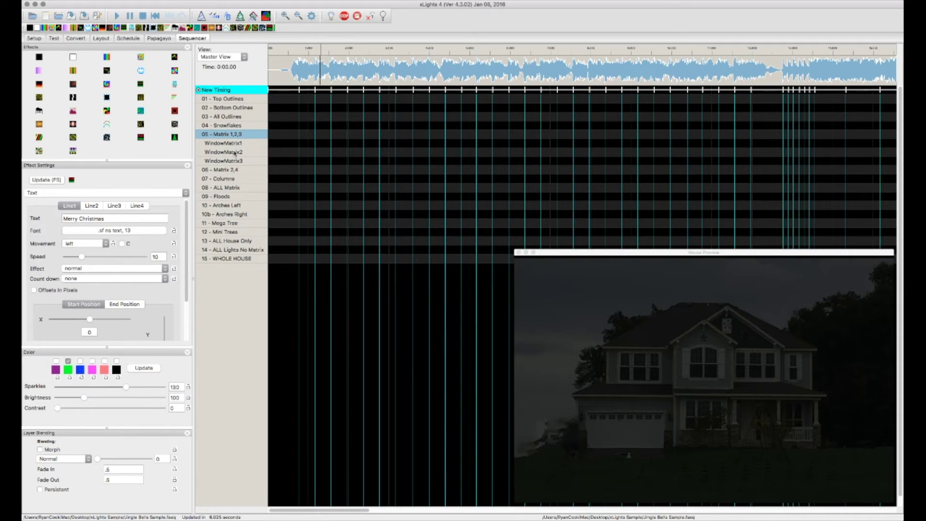
{"action": "left_click", "coordinate": [240, 144]}
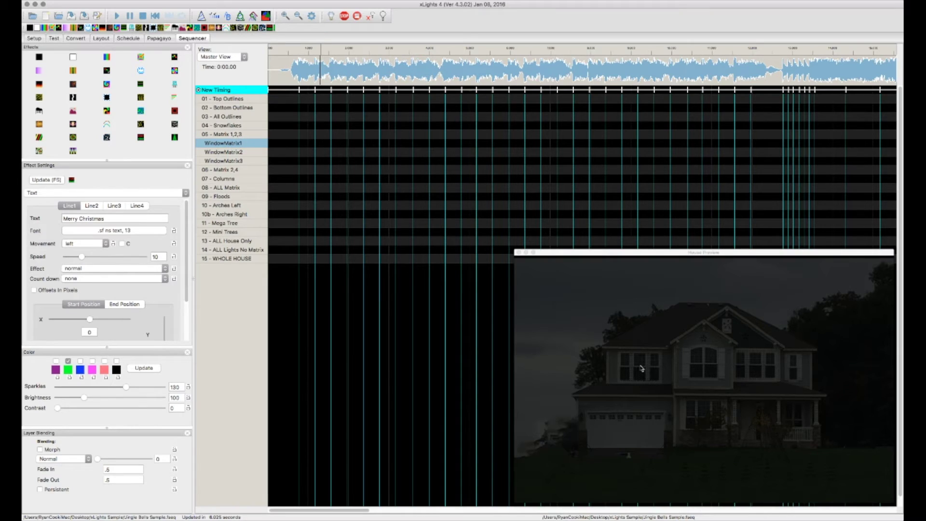
{"action": "left_click", "coordinate": [642, 368]}
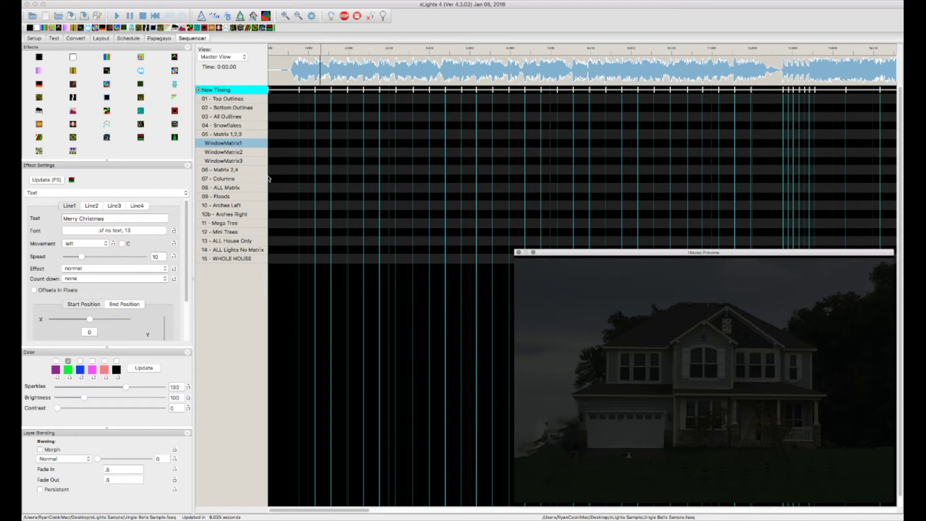
Add a 'Change to anything' Text effect to WindowMatrix1, moving down-left with rotate up 45
{"action": "left_click_drag", "start_coordinate": [140, 139], "coordinate": [462, 140]}
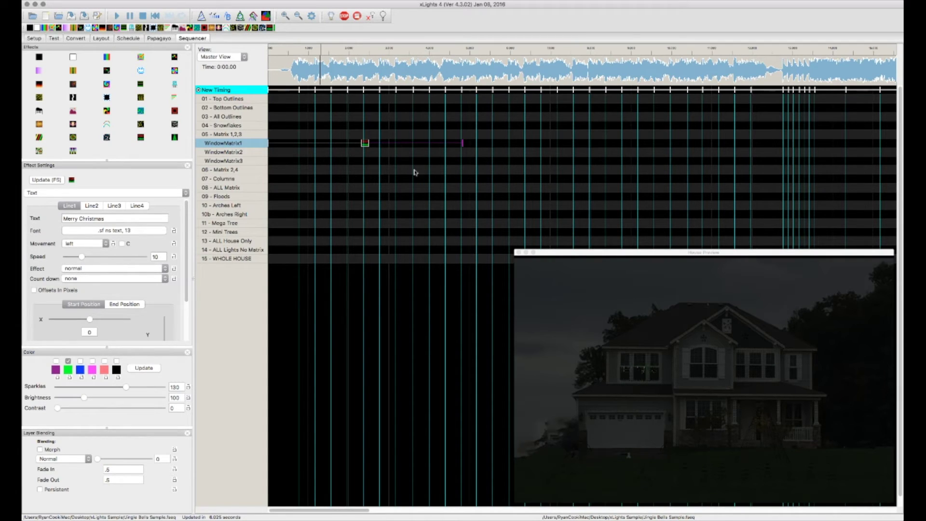
{"action": "left_click", "coordinate": [367, 143]}
{"action": "left_click", "coordinate": [112, 218]}
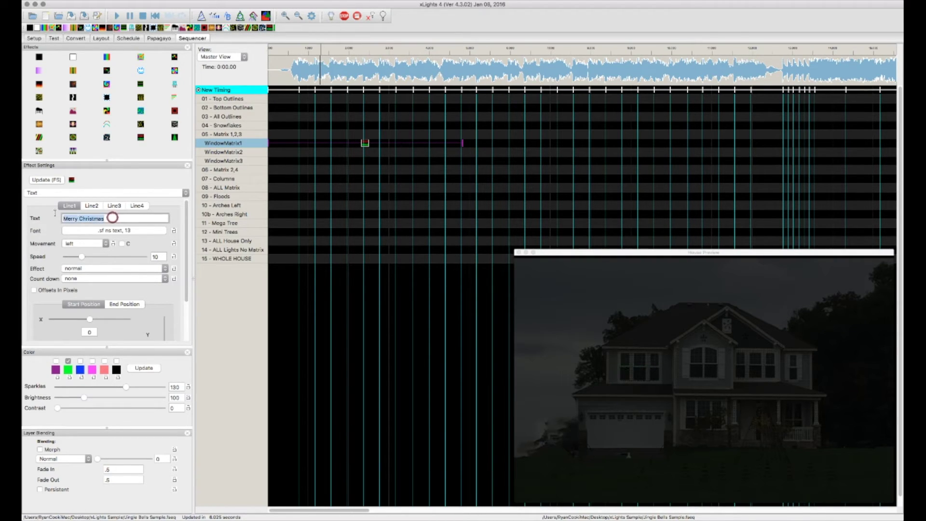
{"action": "type", "text": "Change to anything"}
{"action": "left_click_drag", "start_coordinate": [95, 243], "coordinate": [95, 287]}
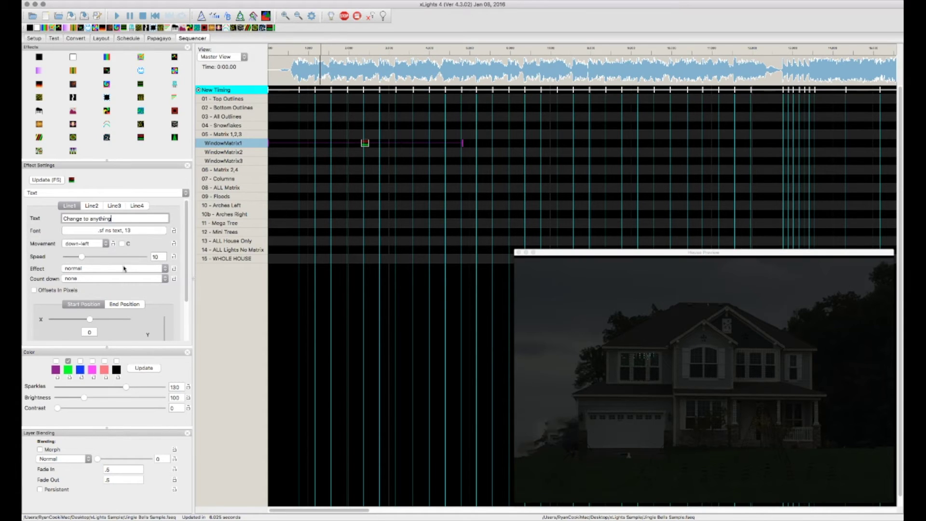
{"action": "left_click_drag", "start_coordinate": [123, 269], "coordinate": [127, 295]}
{"action": "left_click", "coordinate": [365, 143]}
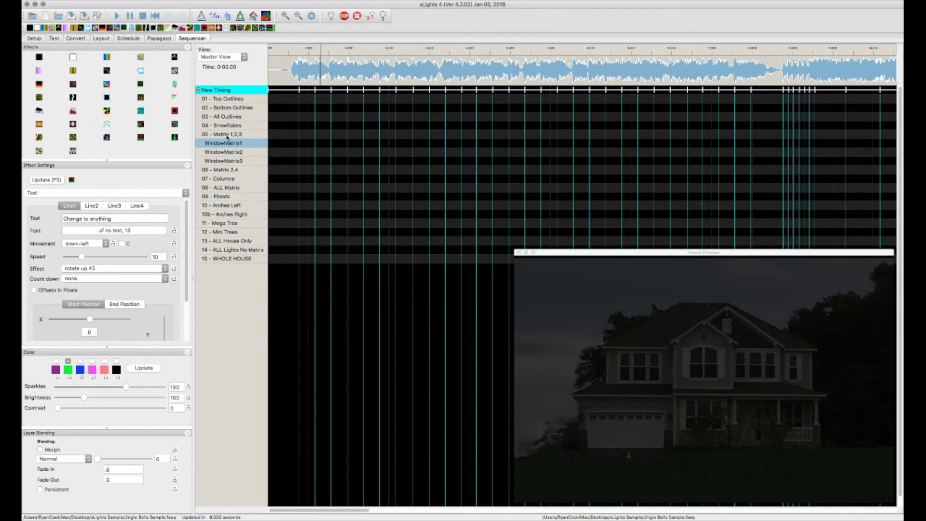
{"action": "double_click", "coordinate": [226, 136]}
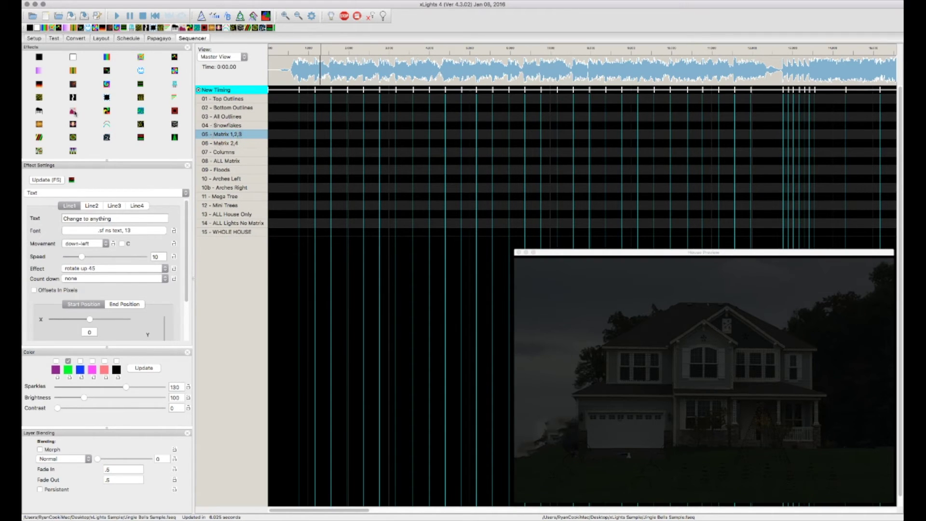
Trial a scaled bell1.png Pictures effect on 15 - WHOLE HOUSE, then delete it
{"action": "left_click_drag", "start_coordinate": [74, 113], "coordinate": [293, 232]}
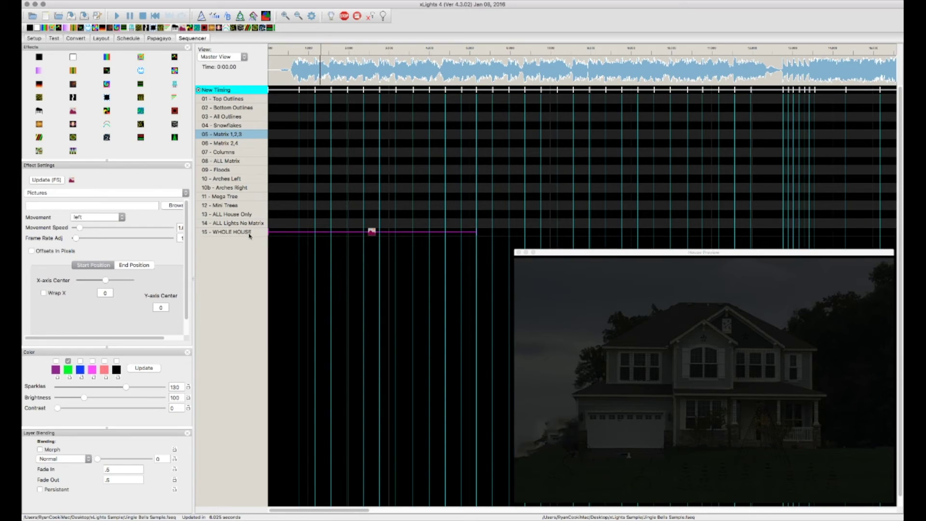
{"action": "left_click", "coordinate": [176, 207]}
{"action": "double_click", "coordinate": [495, 104]}
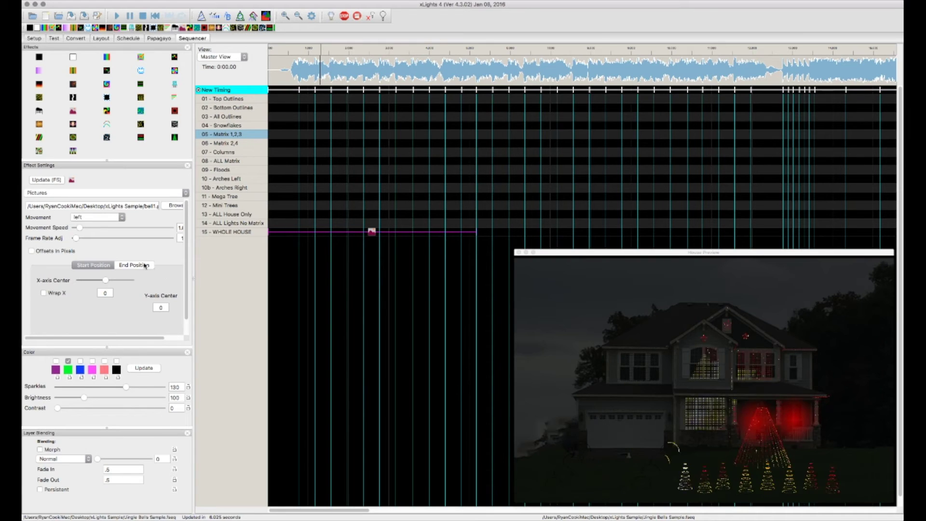
{"action": "left_click", "coordinate": [118, 218]}
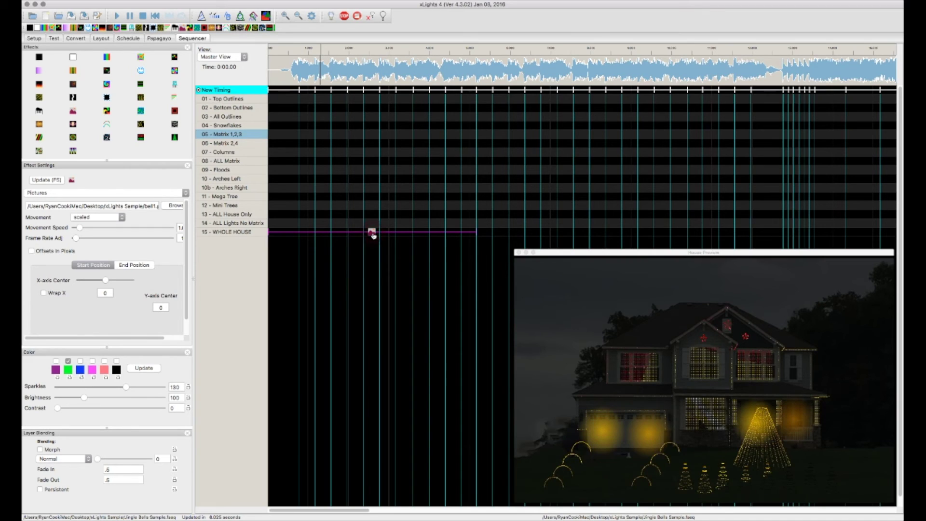
{"action": "key", "text": "Delete"}
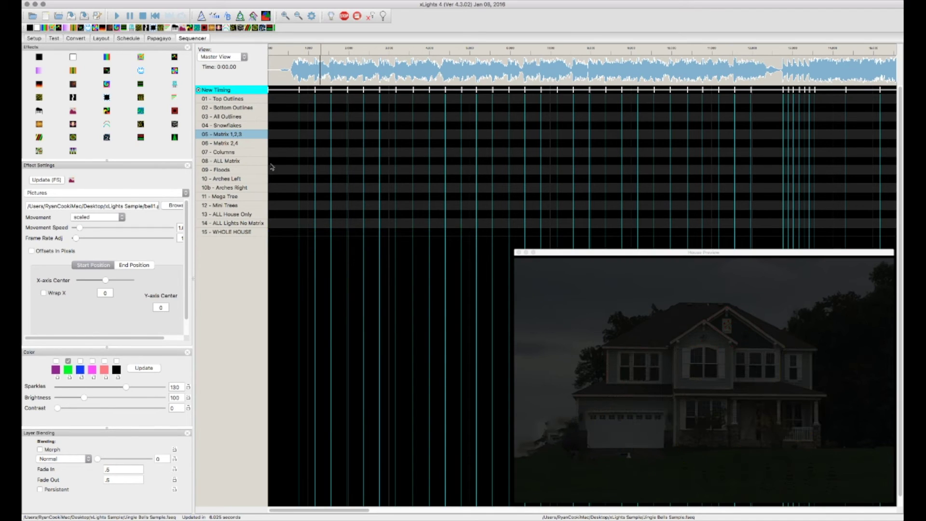
Expand 06 - Matrix 2,4 and add the bell picture effect to WindowMatrix2
{"action": "double_click", "coordinate": [237, 144]}
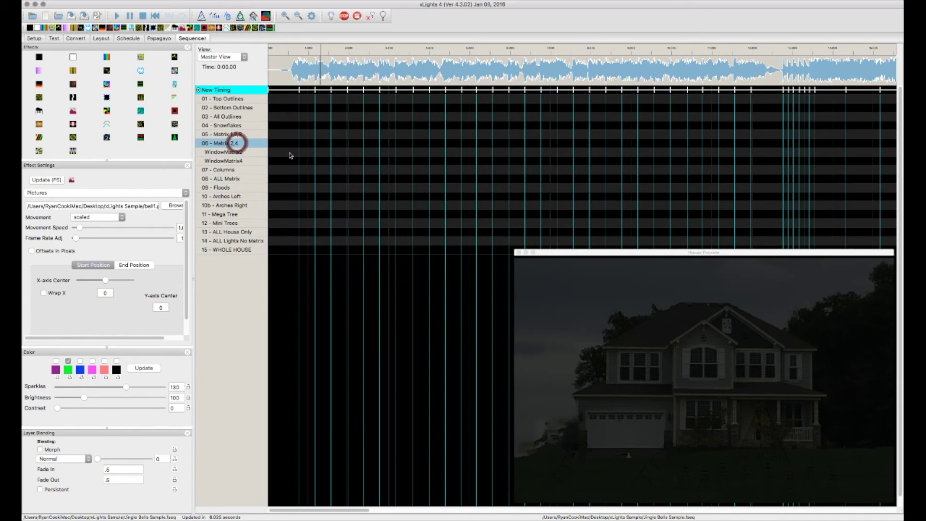
{"action": "left_click", "coordinate": [291, 153]}
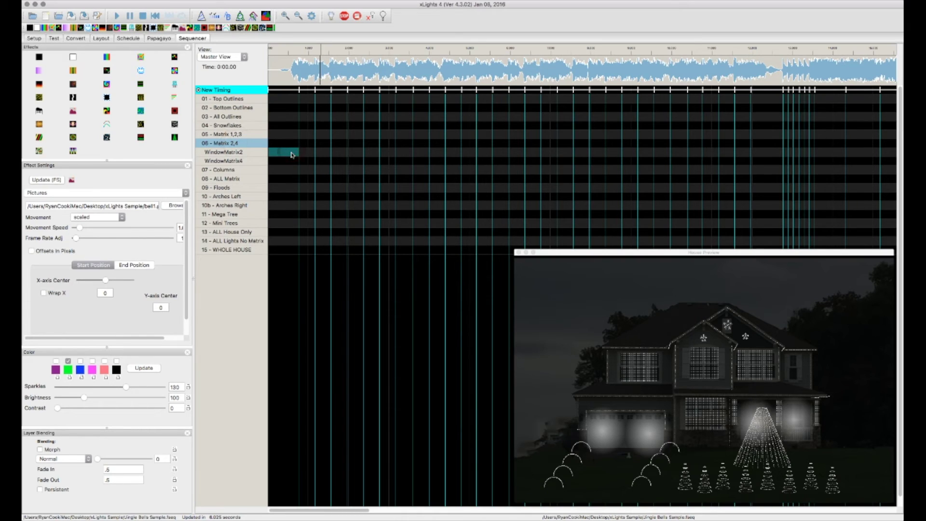
{"action": "double_click", "coordinate": [292, 155]}
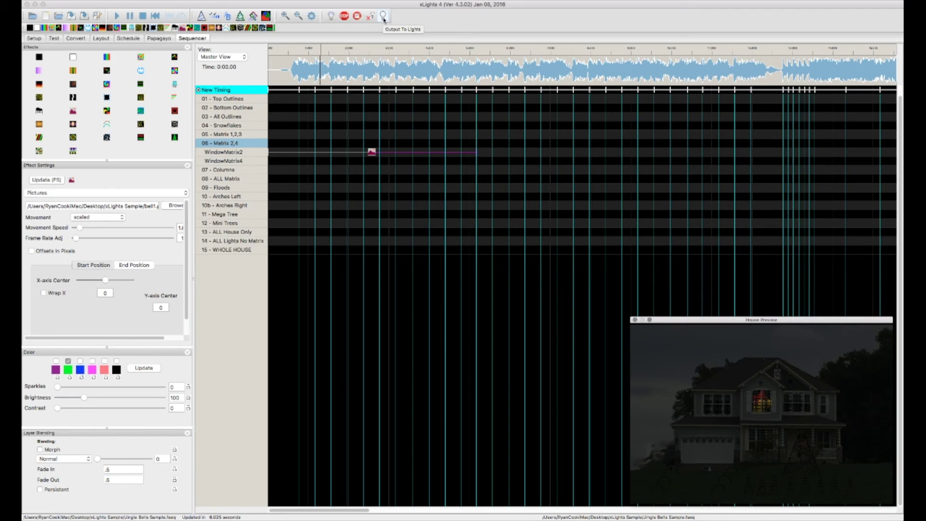
{"action": "left_click", "coordinate": [384, 17]}
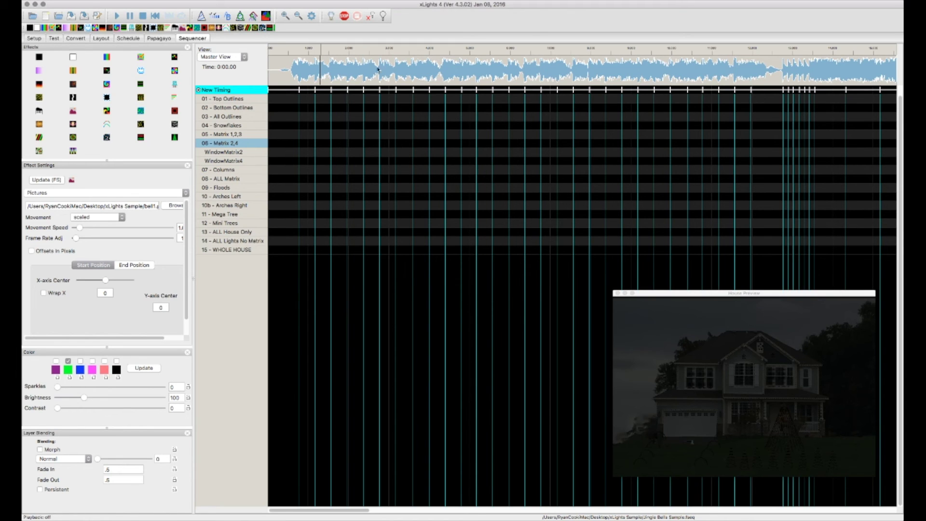
Bring up the Open dialog to load a saved sequence
{"action": "key", "text": "super+o"}
Open the finished Jingle Bells sequence, accepting the Sequence Element Mismatch prompts
{"action": "double_click", "coordinate": [518, 181]}
{"action": "left_click", "coordinate": [269, 172]}
{"action": "left_click", "coordinate": [294, 203]}
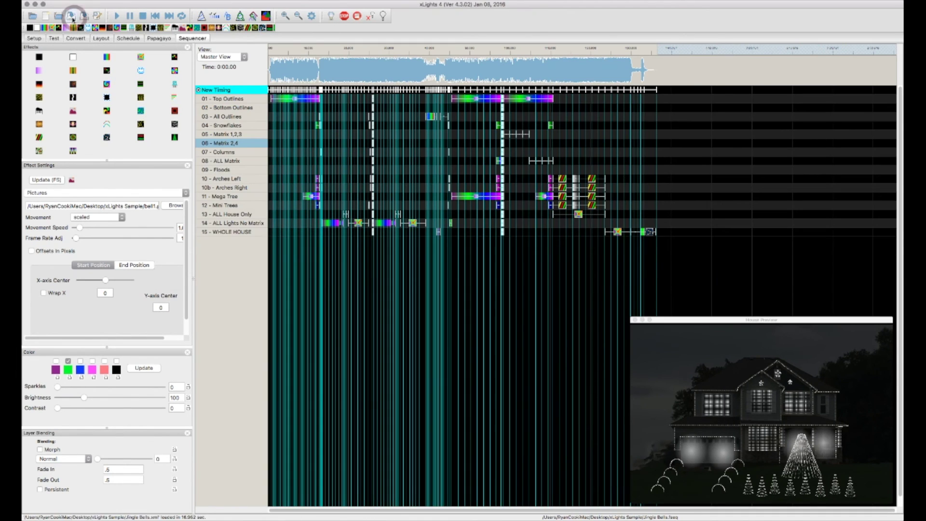
{"action": "left_click", "coordinate": [232, 108]}
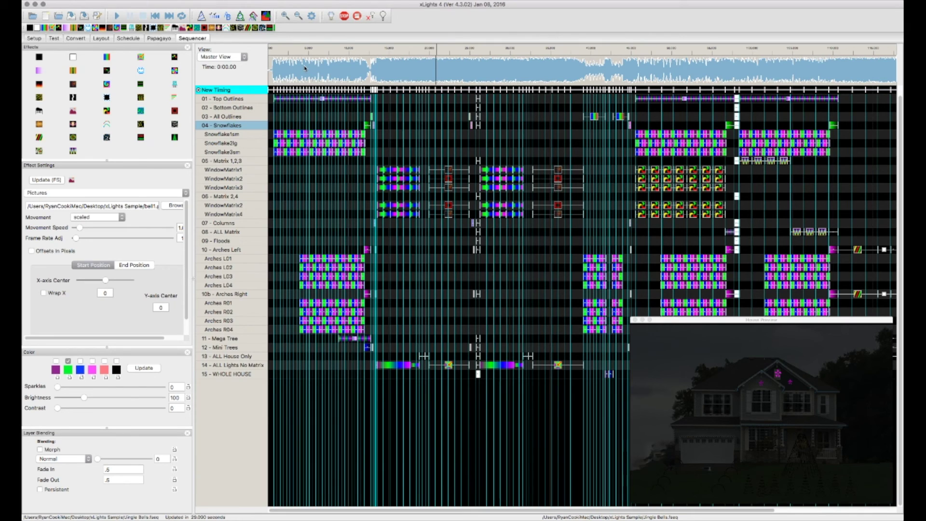
Zoom the timeline, set an early start point, and play then stop the show
{"action": "left_click", "coordinate": [279, 69]}
{"action": "left_click", "coordinate": [374, 71]}
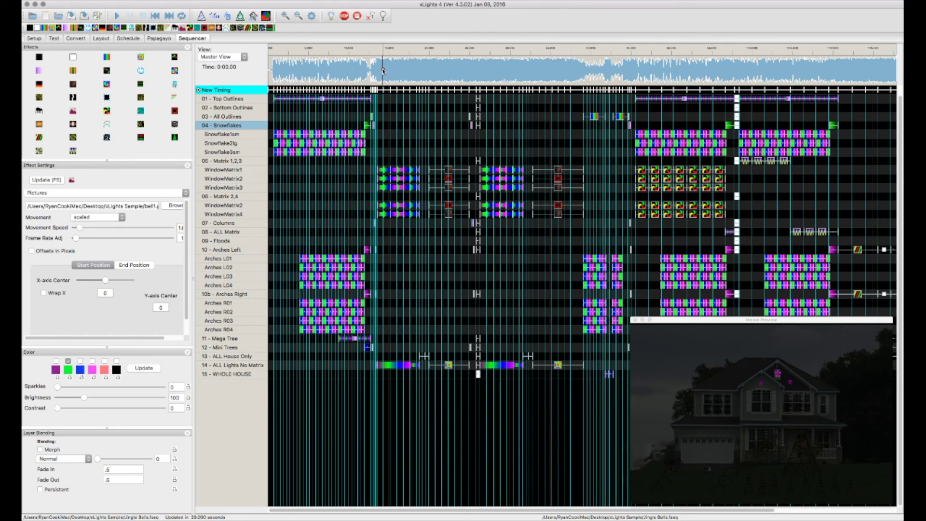
{"action": "left_click", "coordinate": [285, 15]}
{"action": "left_click", "coordinate": [298, 16]}
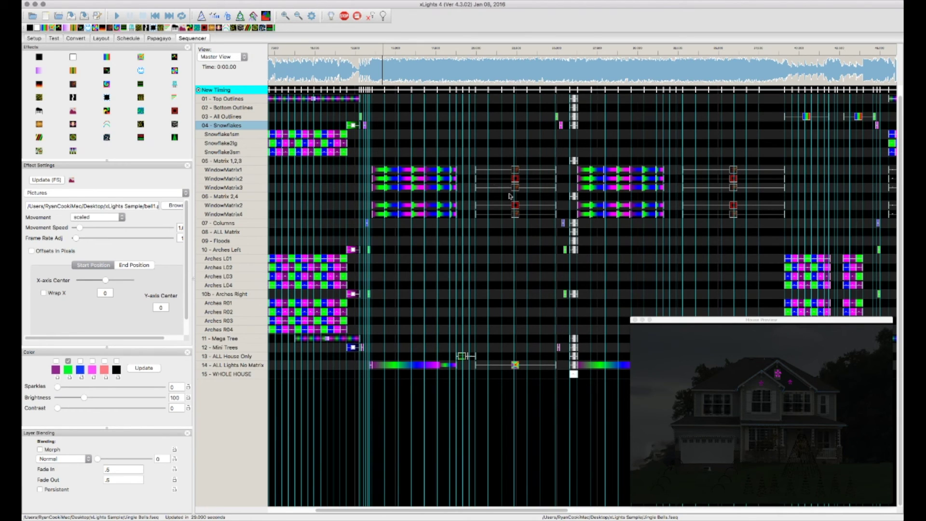
{"action": "left_click", "coordinate": [315, 71]}
{"action": "left_click", "coordinate": [117, 16]}
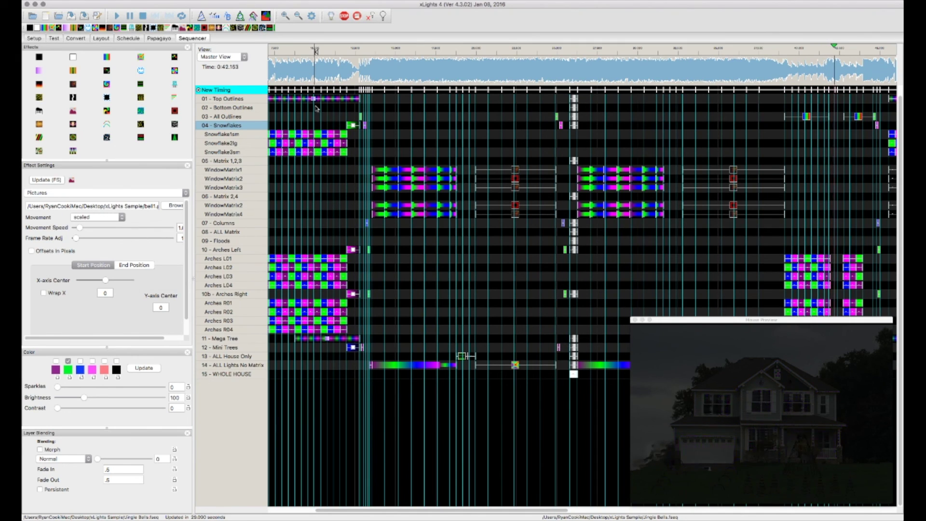
{"action": "left_click", "coordinate": [143, 14]}
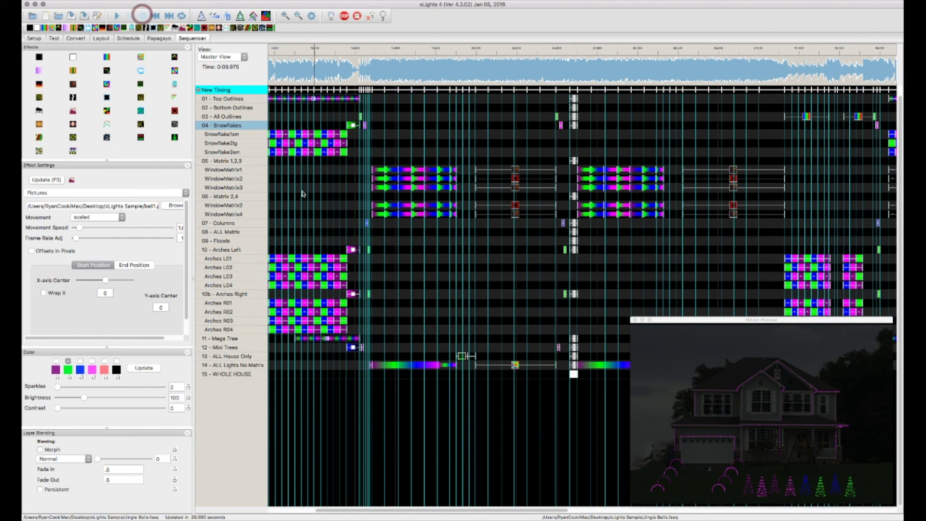